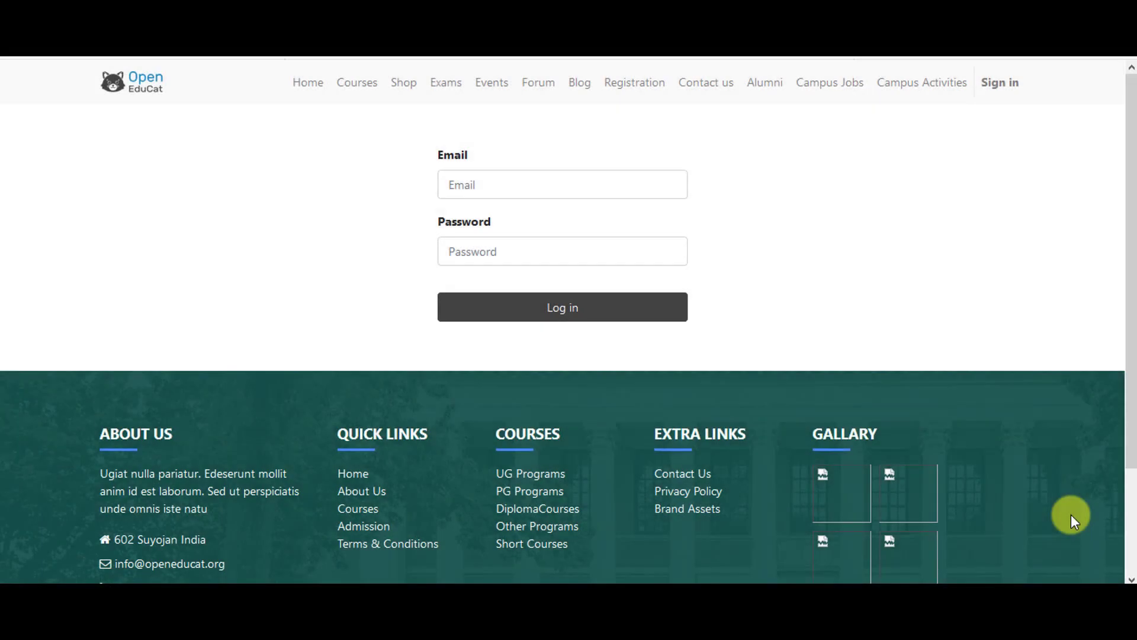
Sign in to OpenEduCat with the administrator login and password
left_click(646, 192)
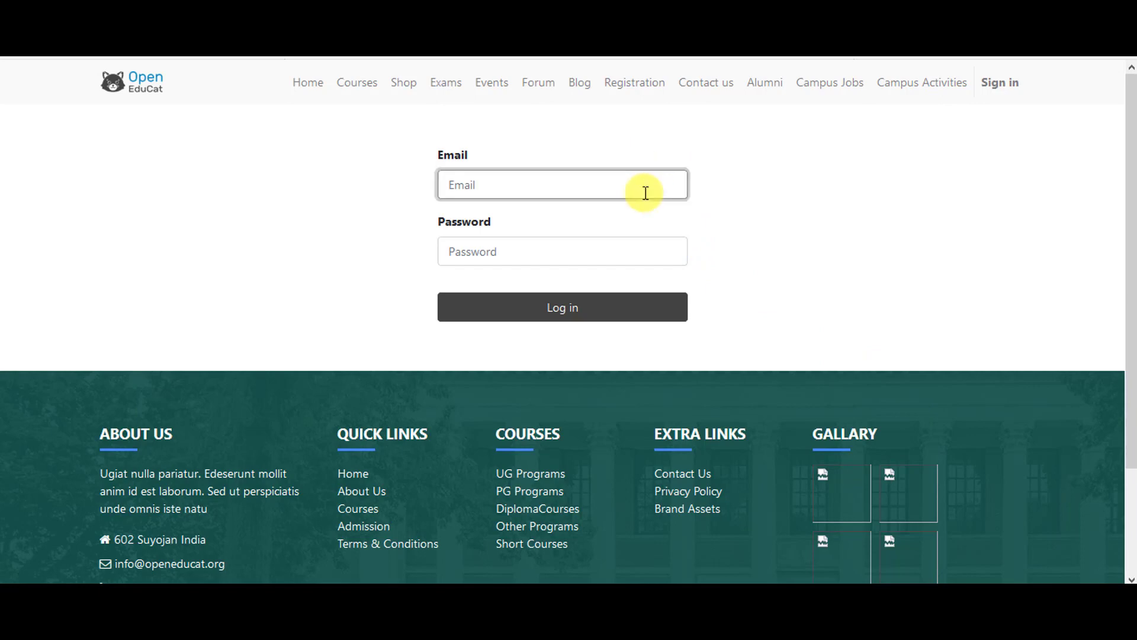
key("Tab")
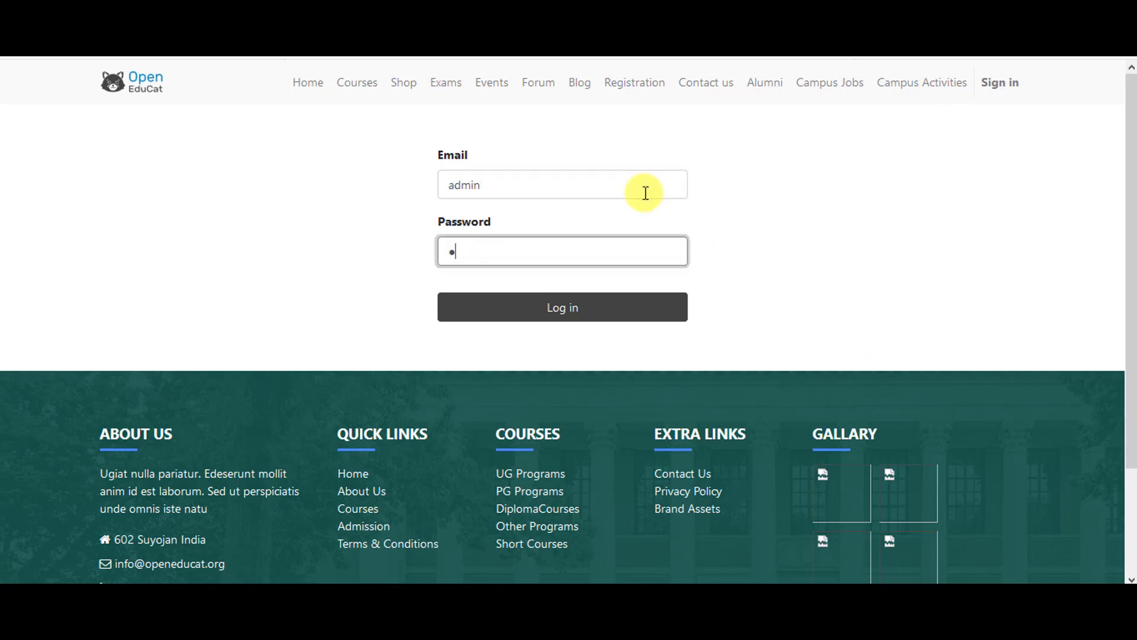
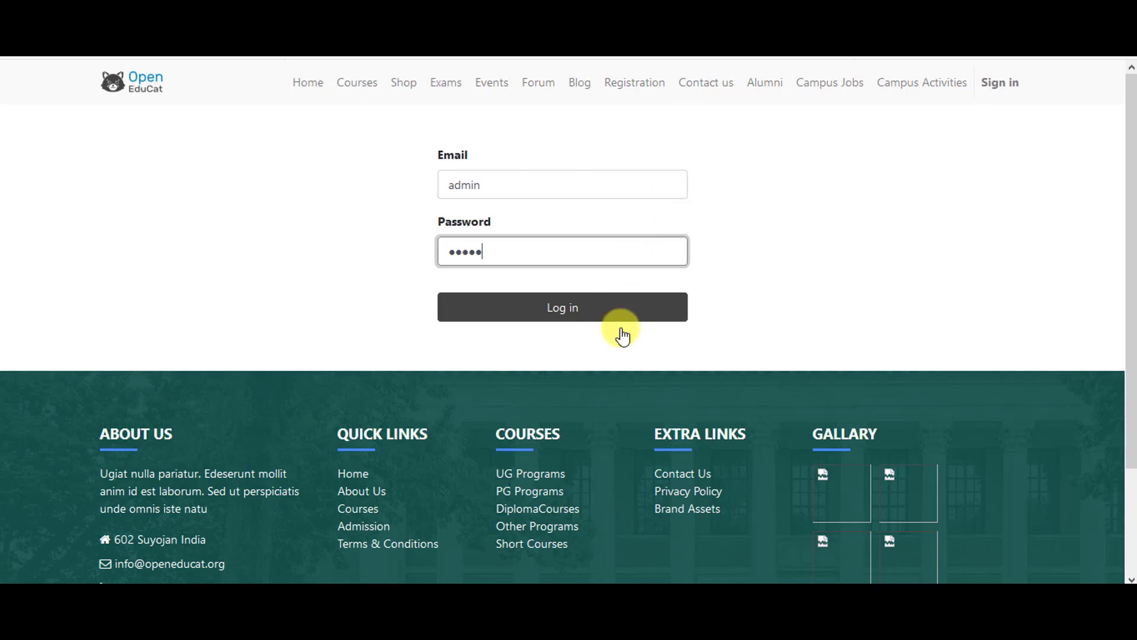
left_click(633, 305)
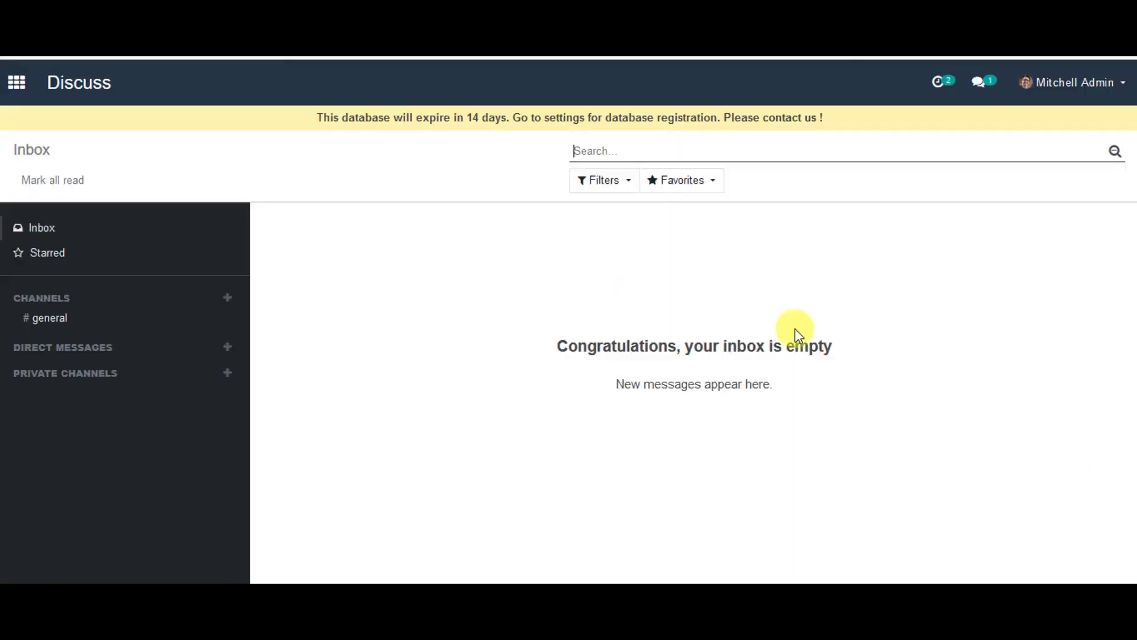
Go to Quiz > Configuration > Question Bank Type from the apps menu
left_click(15, 84)
left_click(502, 391)
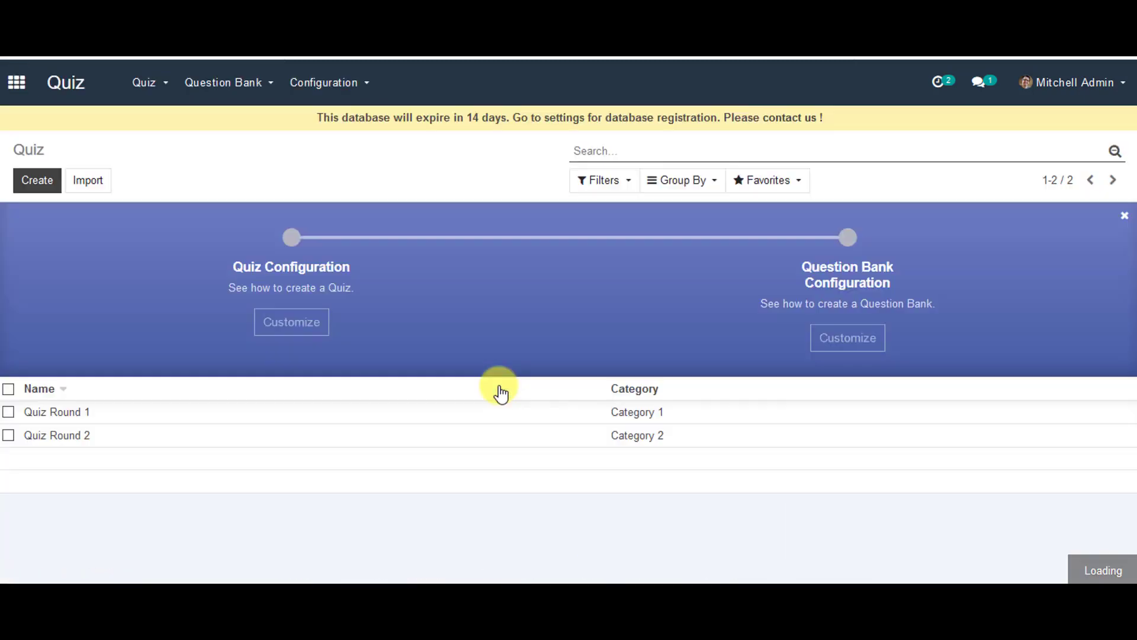
left_click(307, 84)
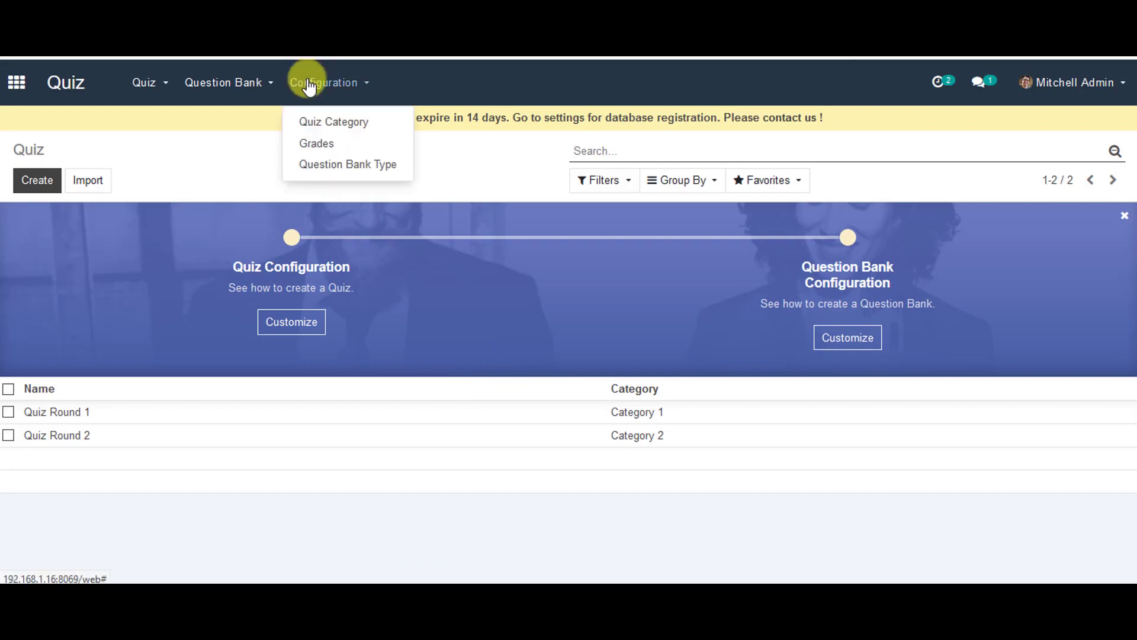
left_click(314, 168)
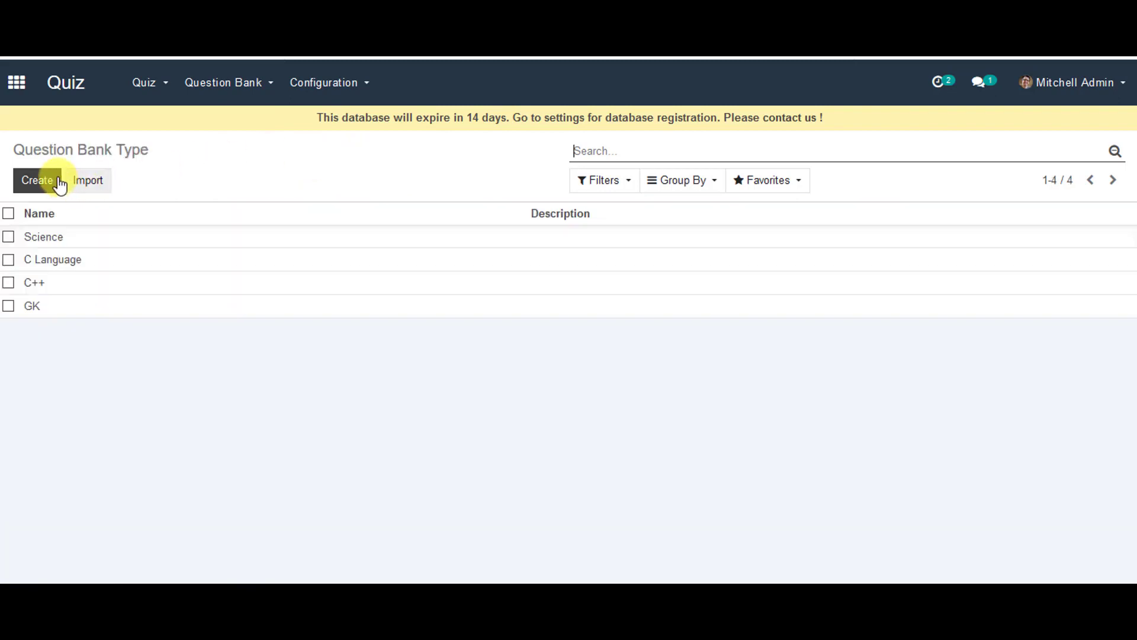
Create and save a new question bank type named 'Mathematics'
left_click(46, 184)
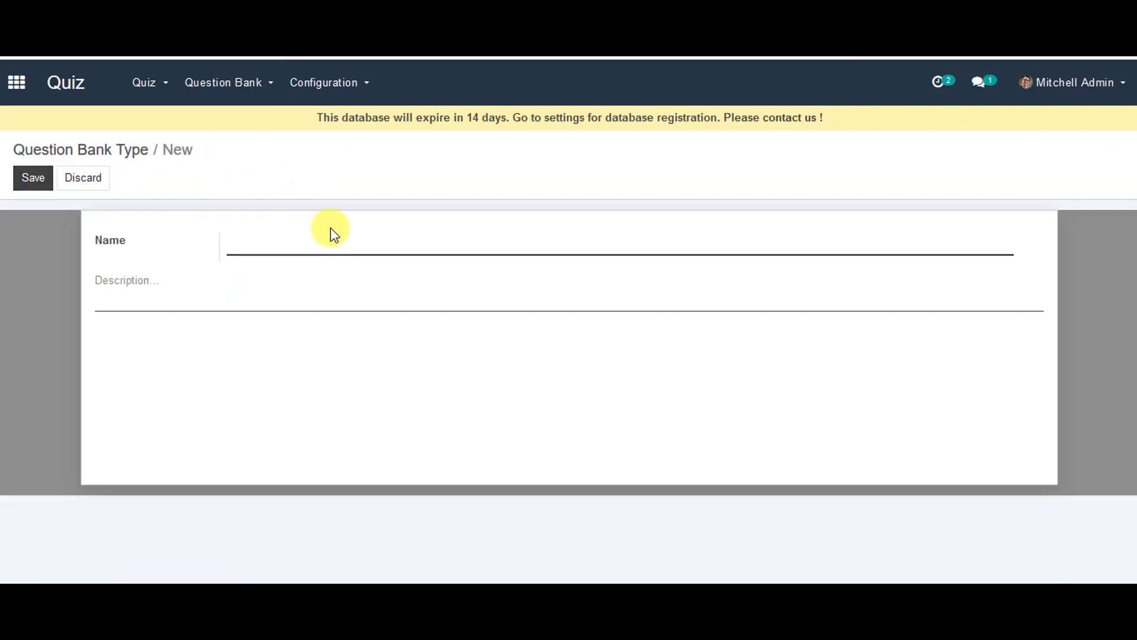
left_click(316, 253)
type("Mathematics")
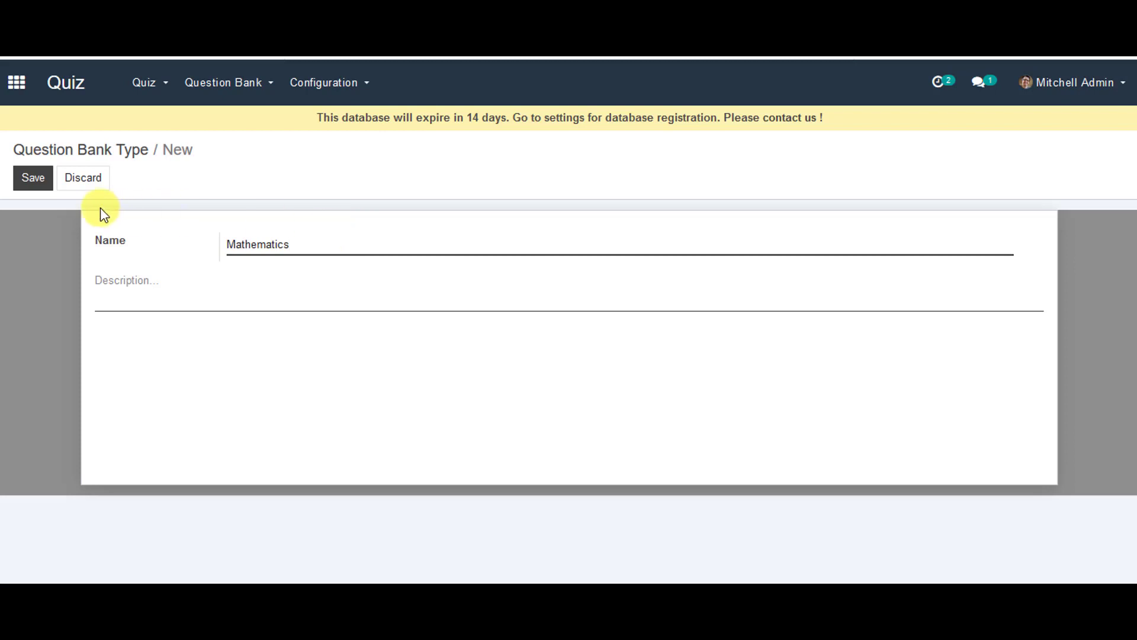
left_click(32, 184)
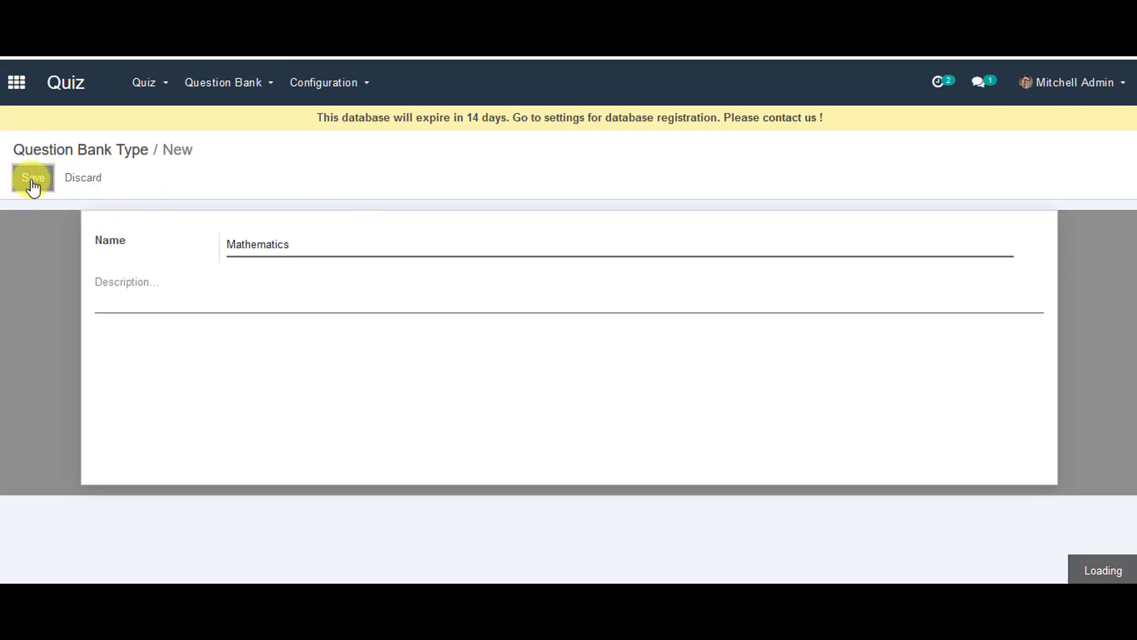
left_click(328, 89)
Review the Grades list, then go to Question Bank > Question Bank
left_click(315, 144)
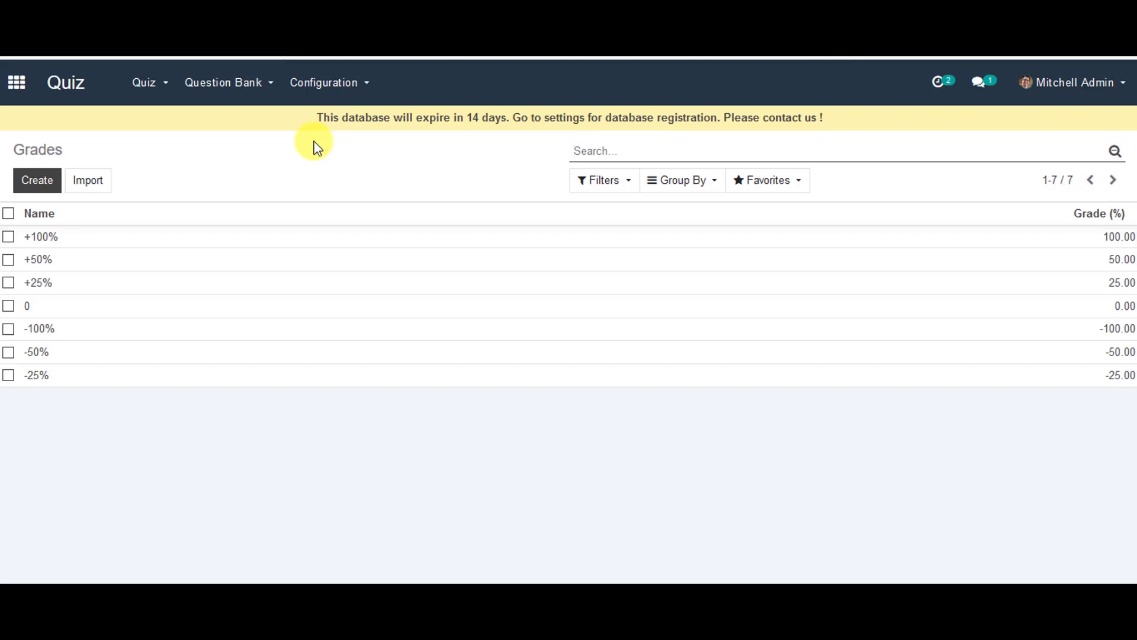
left_click(222, 87)
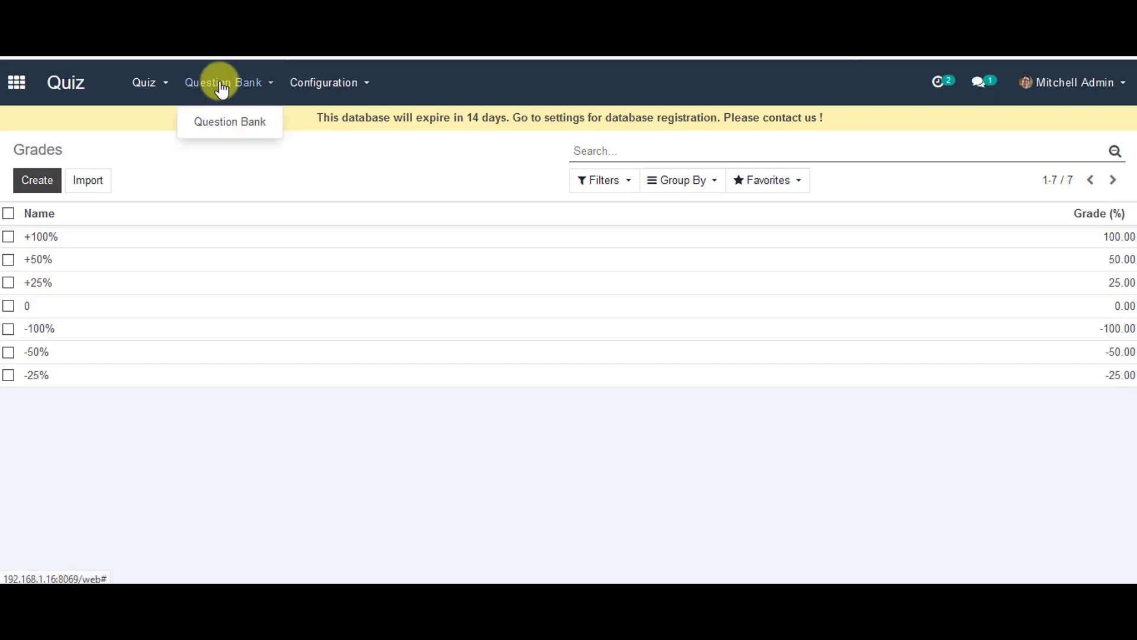
left_click(211, 123)
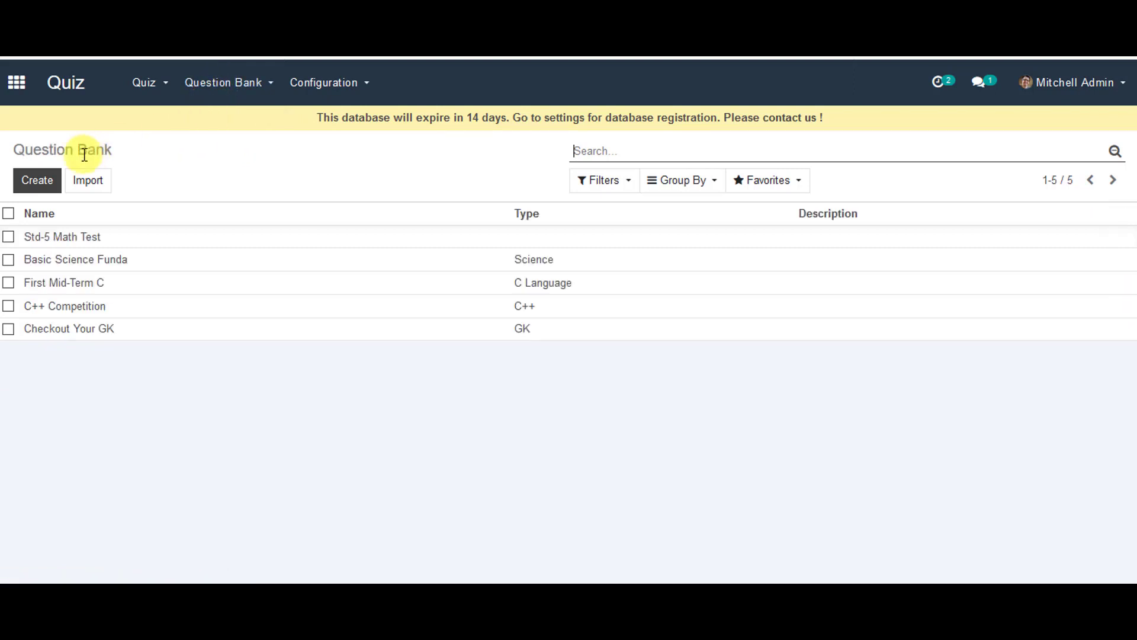
Create a question bank named 'Basic Mathematics' with type Mathematics
left_click(38, 178)
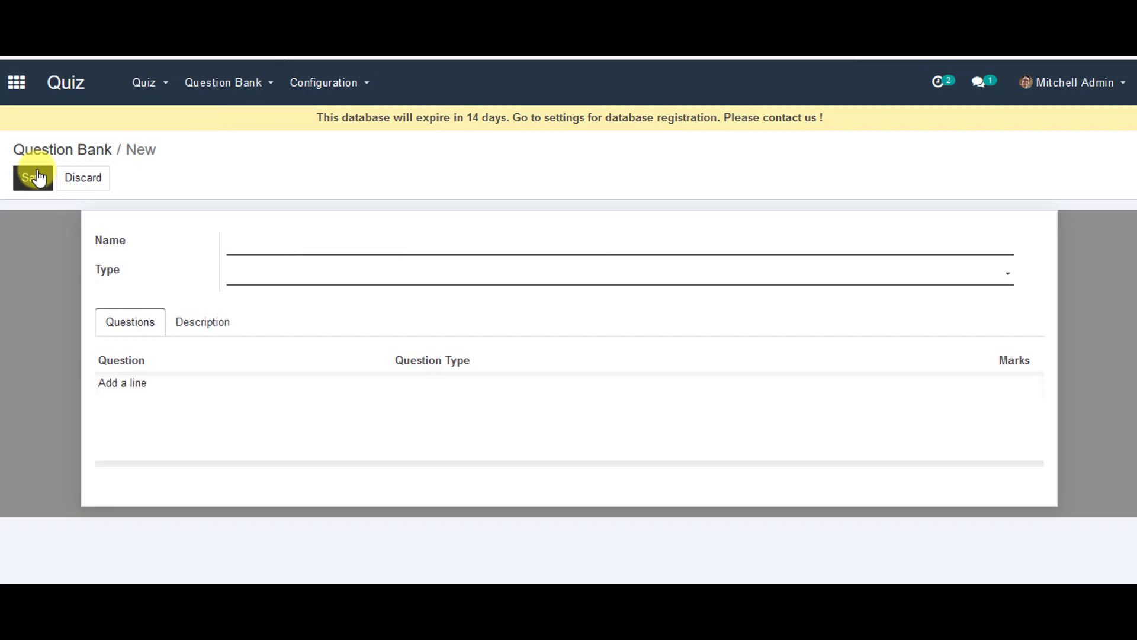
left_click(252, 244)
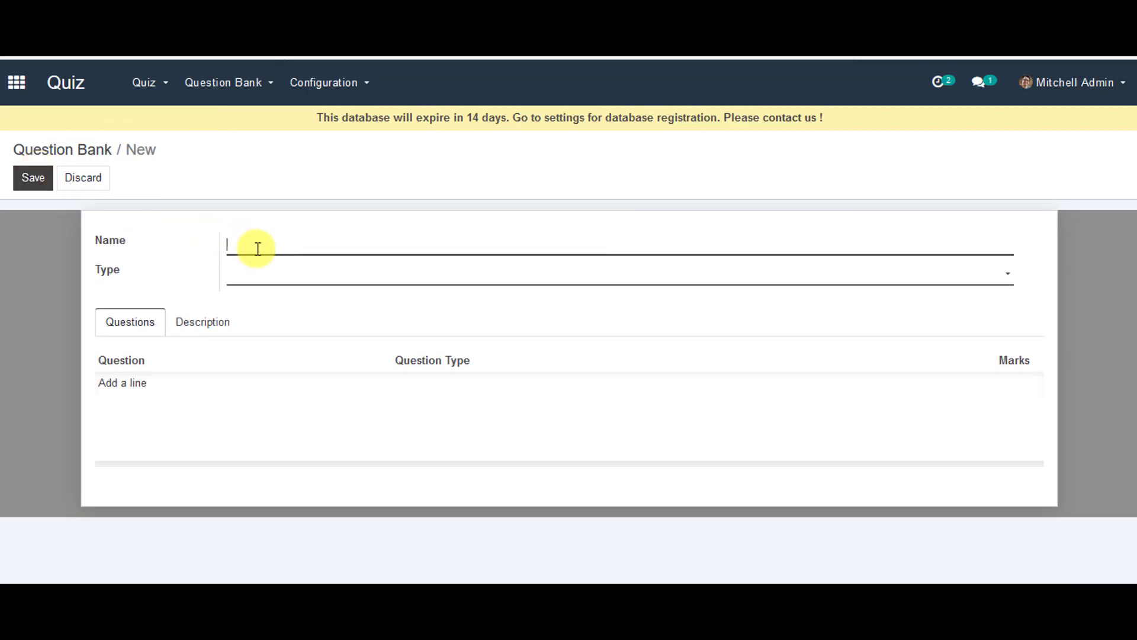
type("Basic Mathematics")
left_click(343, 282)
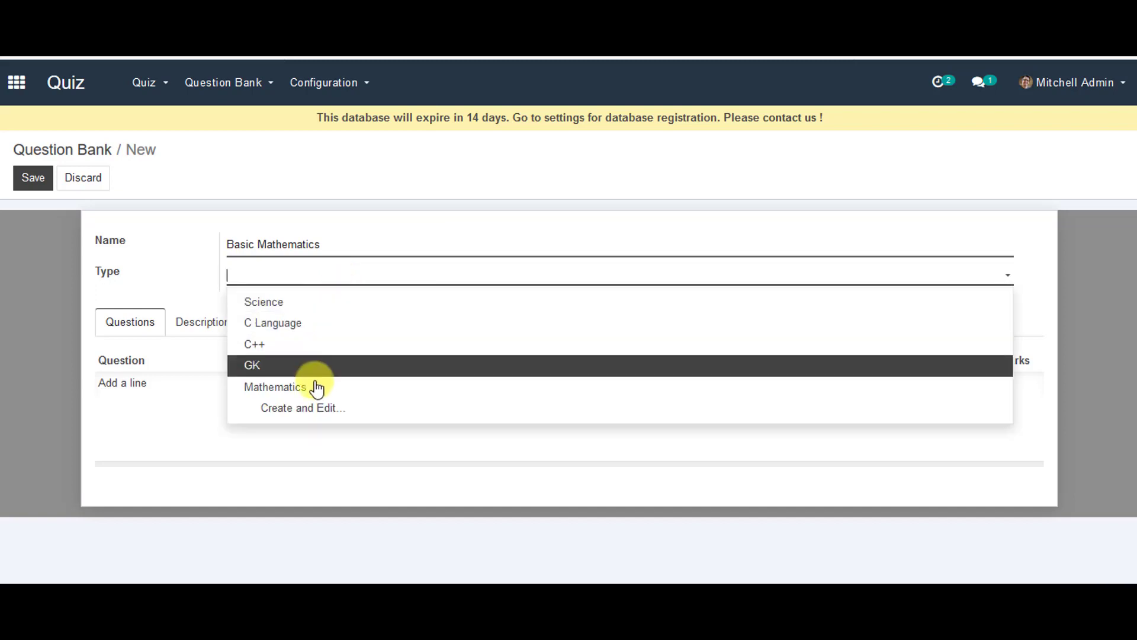
left_click(315, 386)
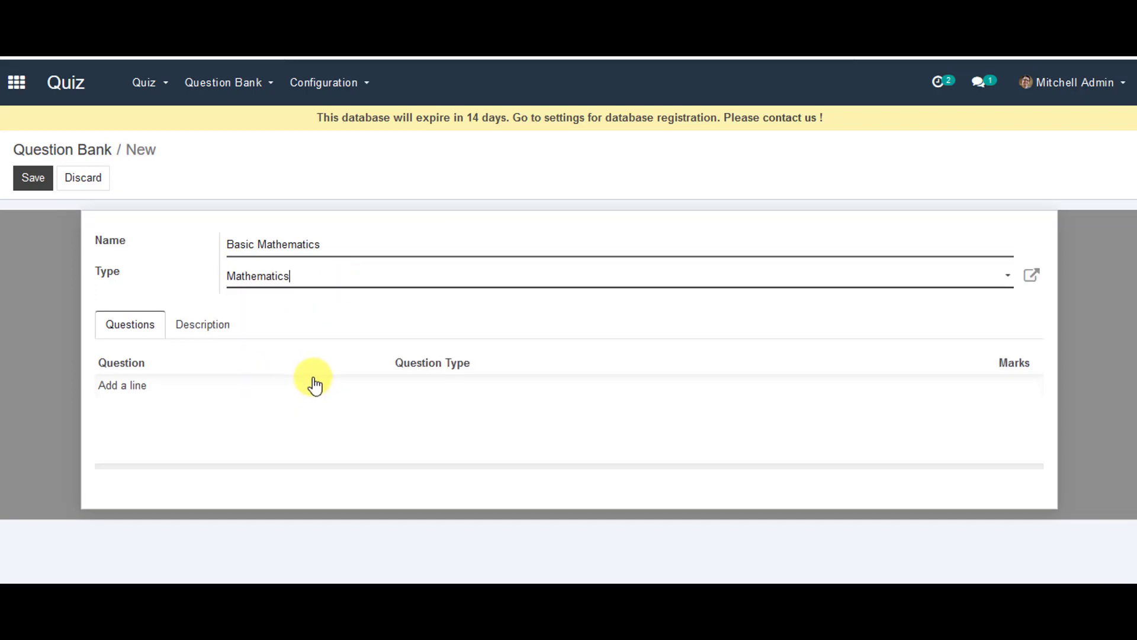
Add the question '8 cm = ? mm' to the bank and start an answer row
left_click(118, 392)
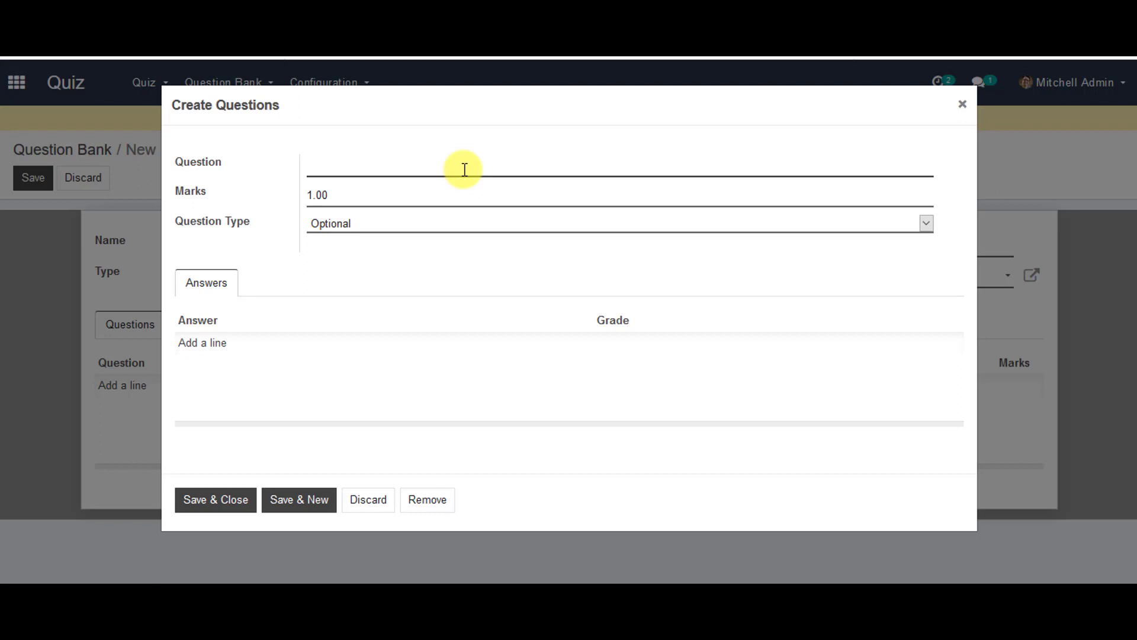
type("8 cm = ? mm")
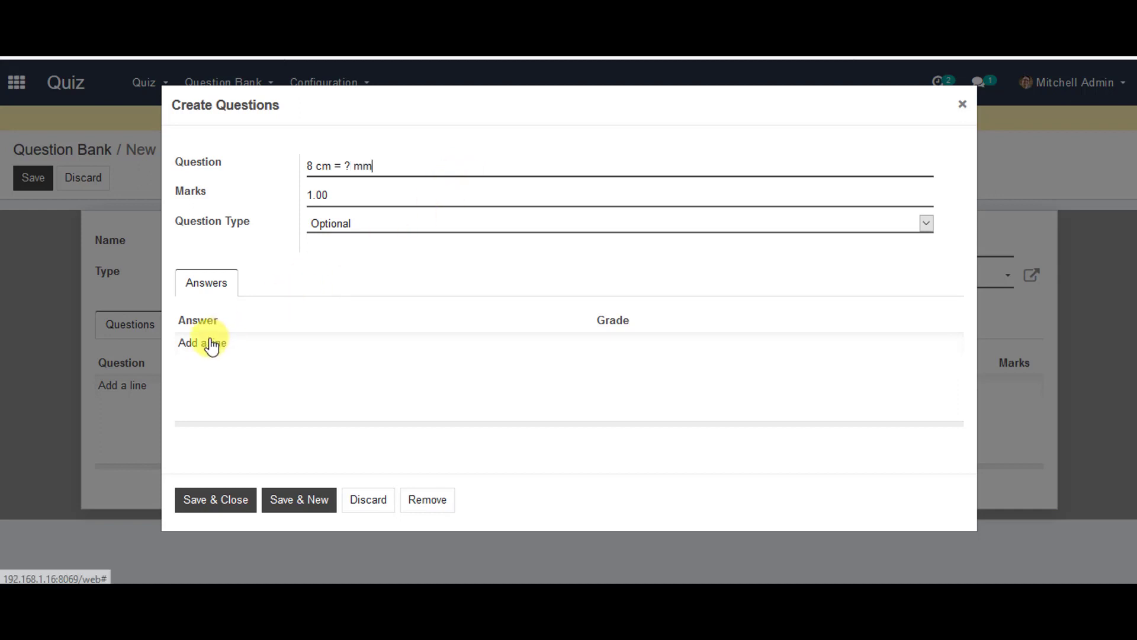
left_click(210, 343)
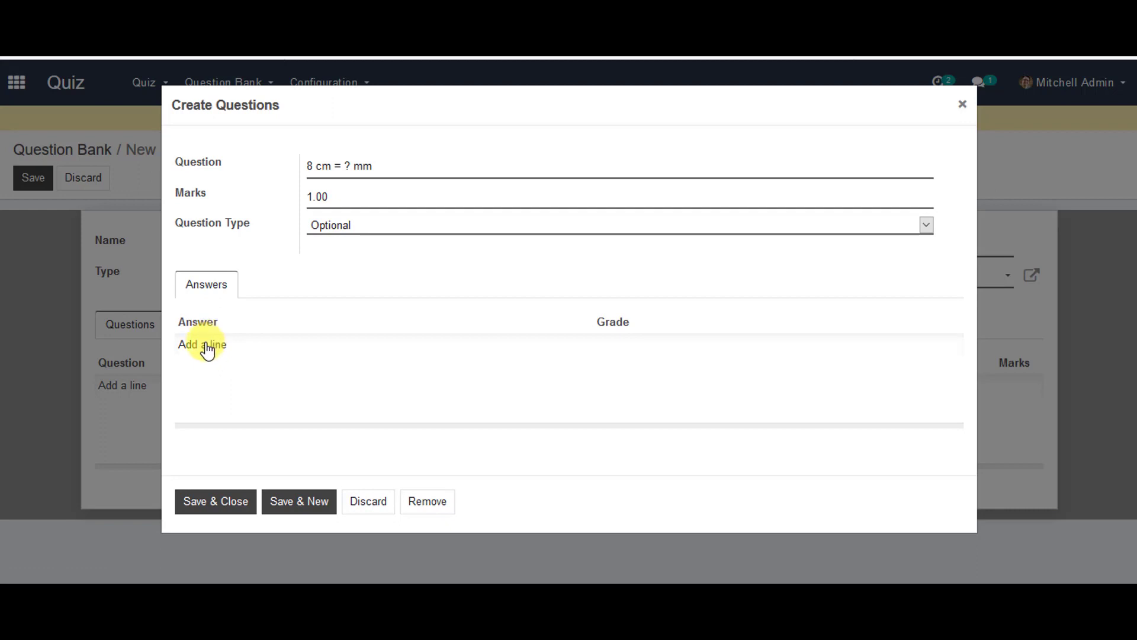
Add answers 70 graded -25% and 80 graded +100%
left_click(207, 345)
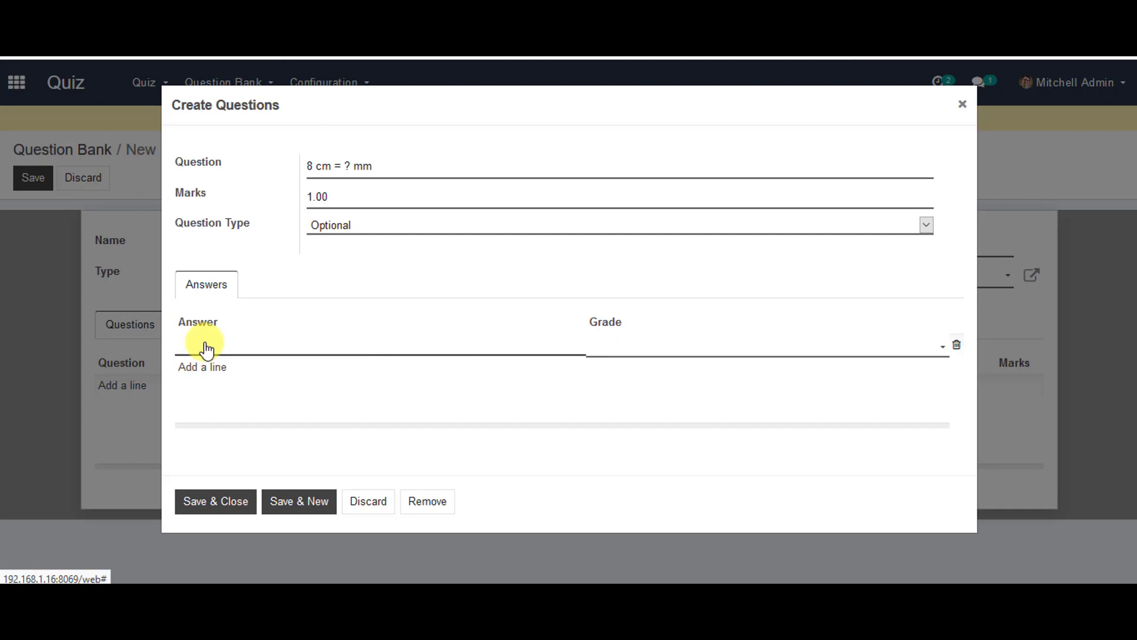
type("70")
left_click(714, 357)
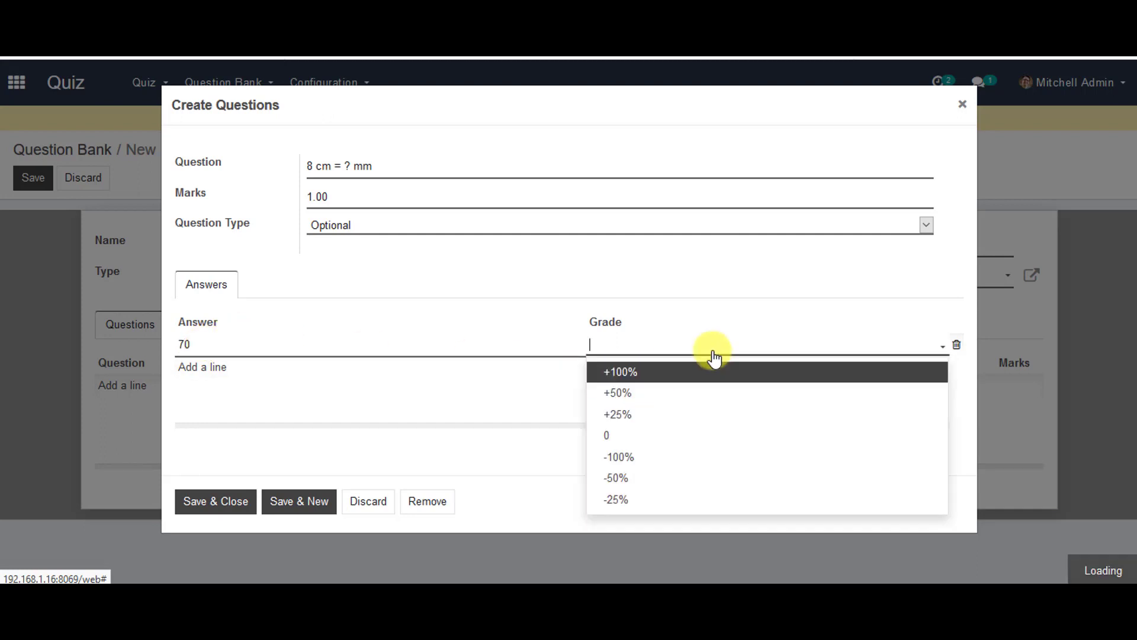
left_click(630, 500)
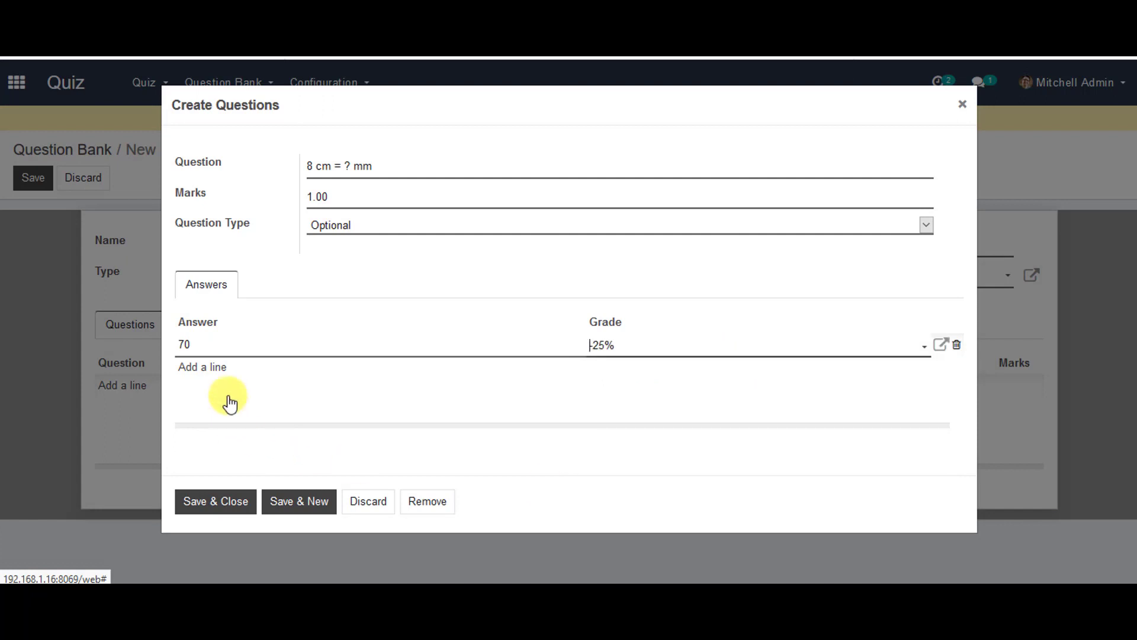
left_click(215, 369)
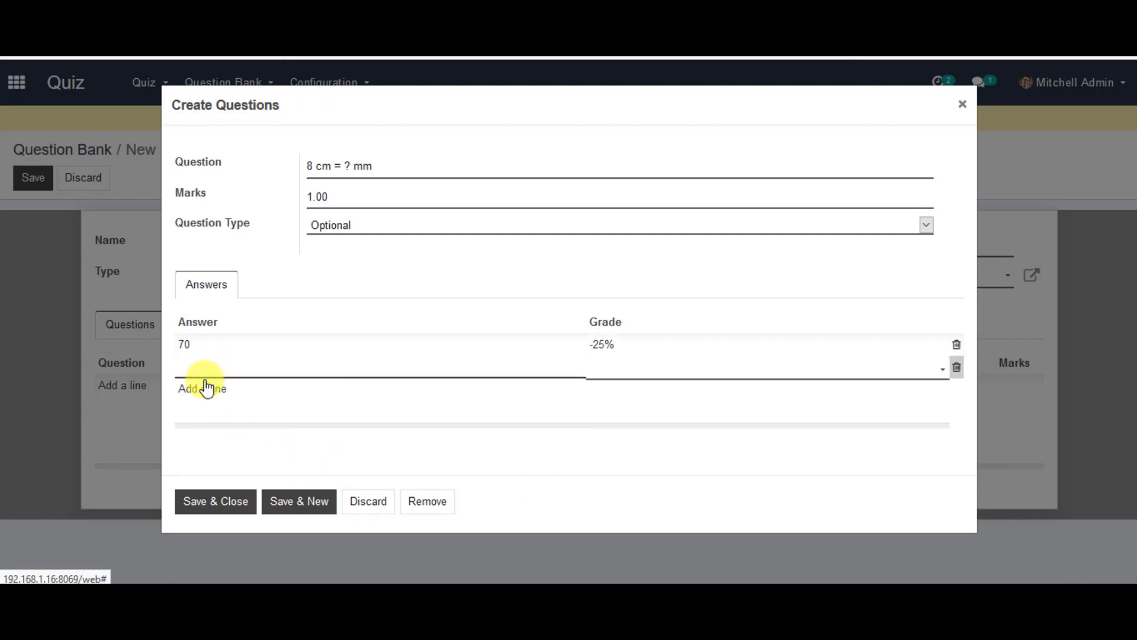
type("80")
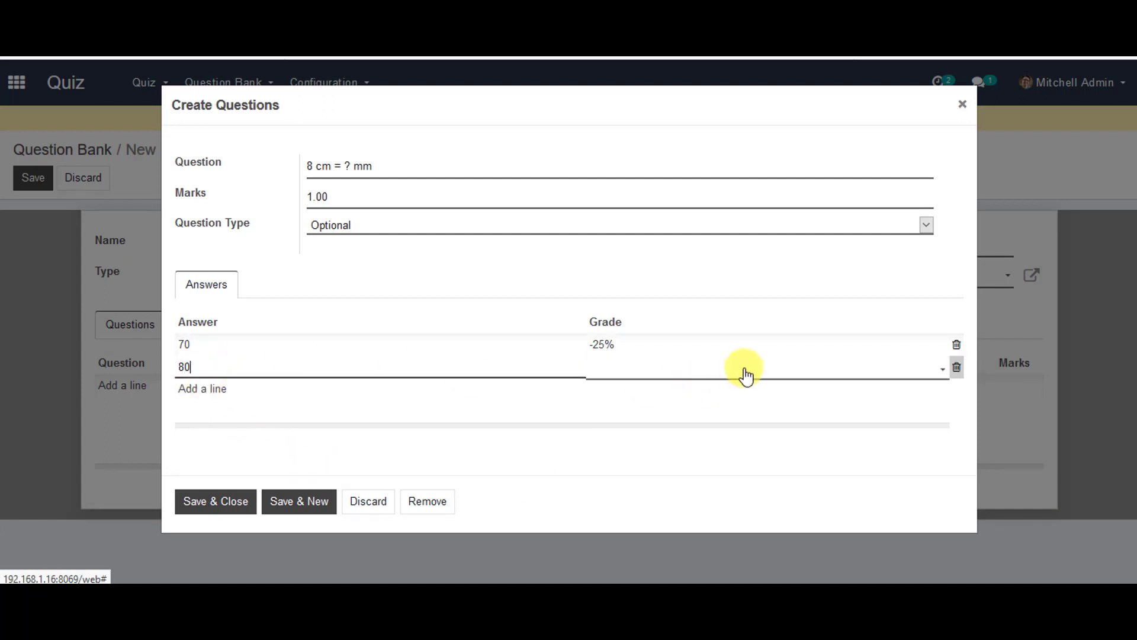
left_click(749, 369)
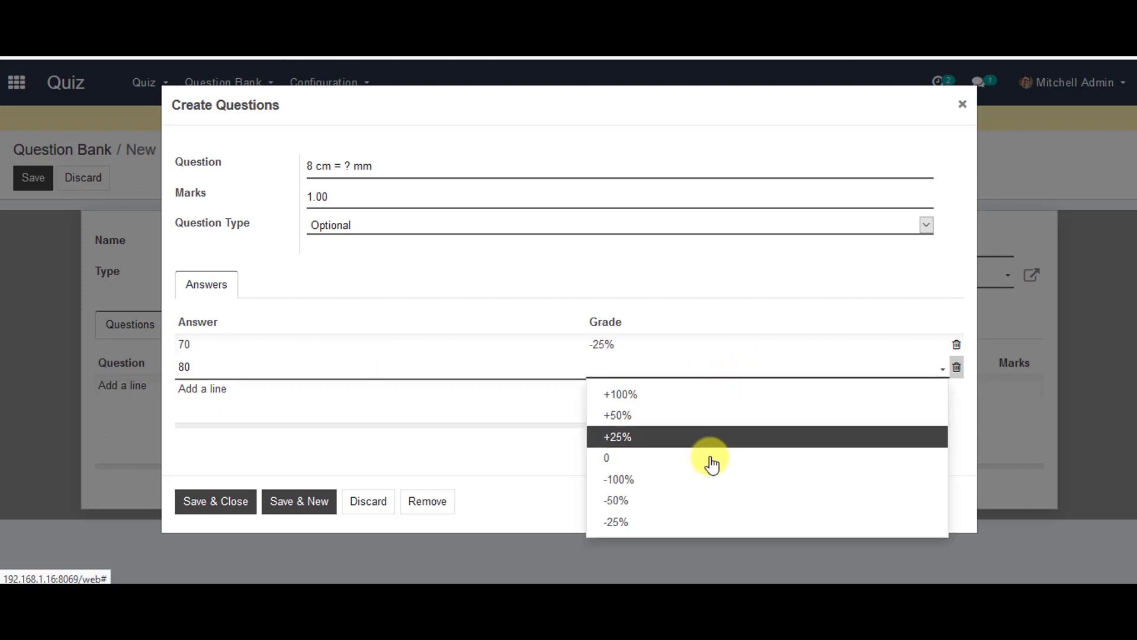
left_click(720, 394)
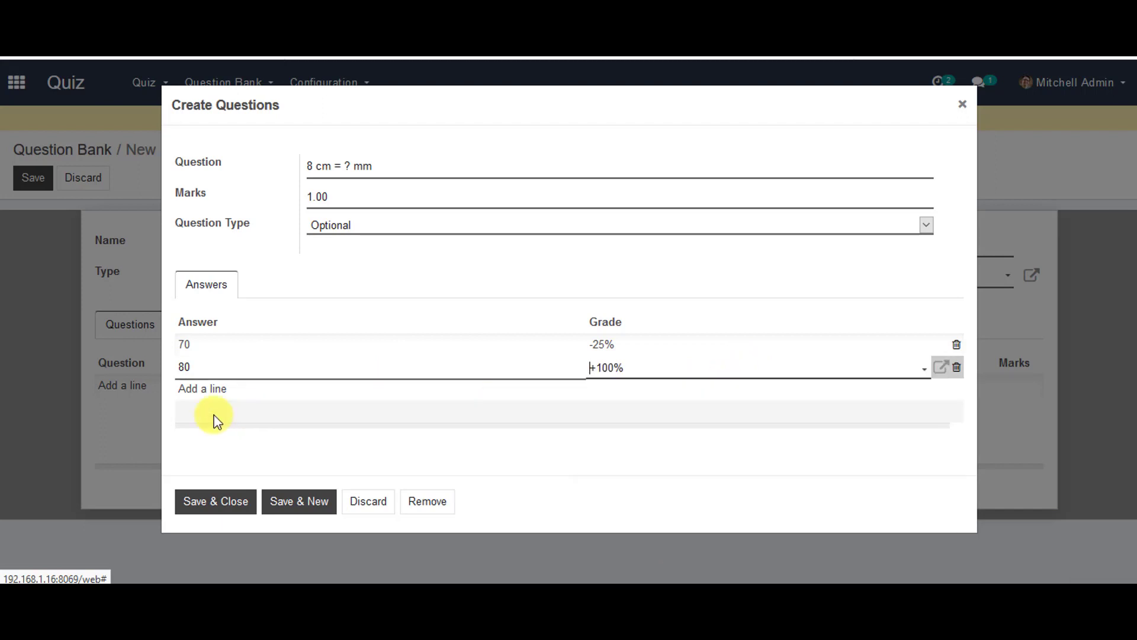
Add answers 75 graded 0 and 120 graded -50%
left_click(210, 398)
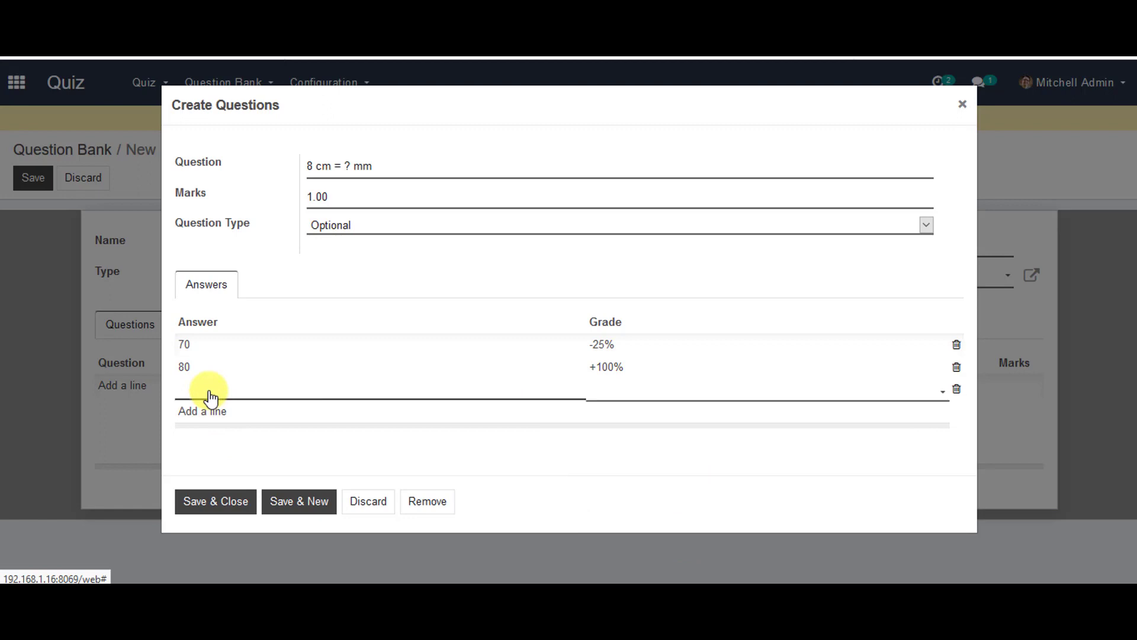
type("75")
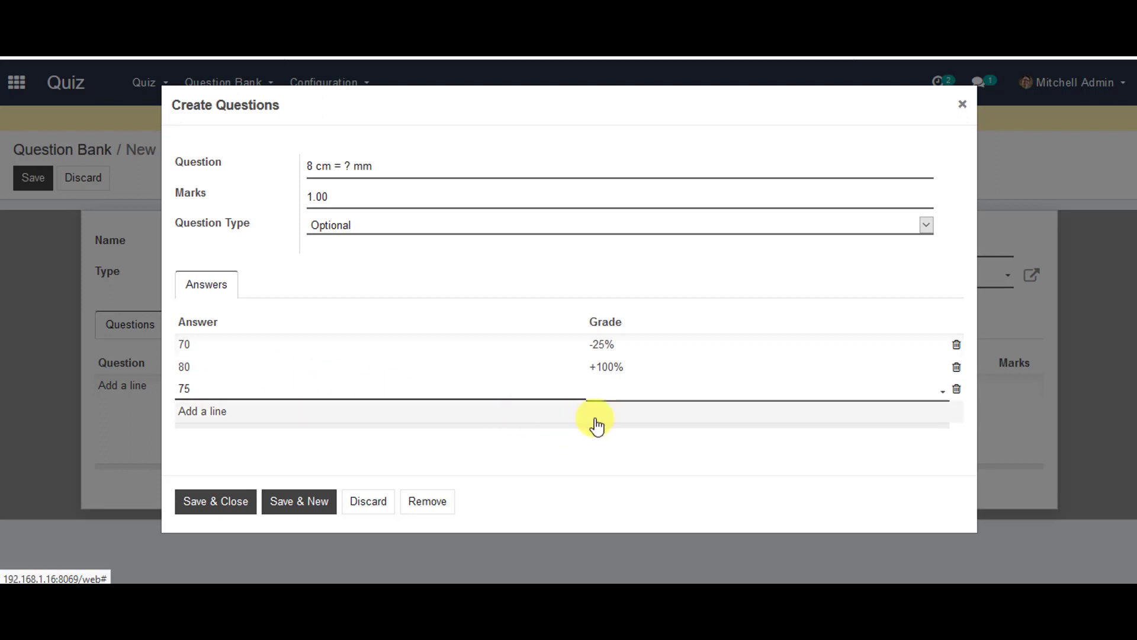
left_click(687, 396)
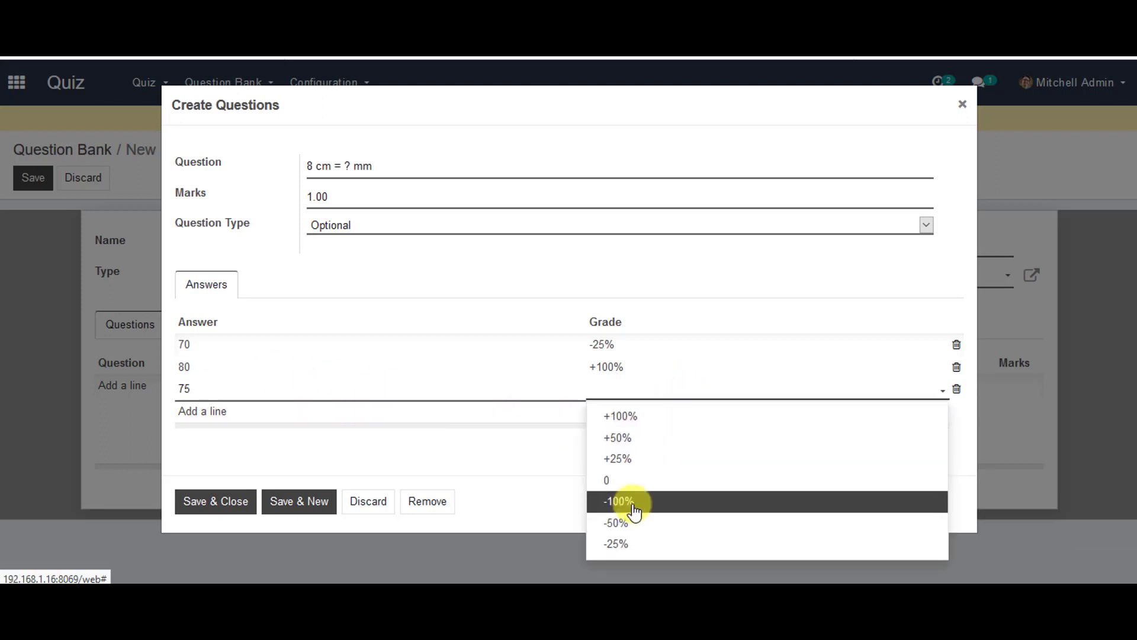
left_click(186, 411)
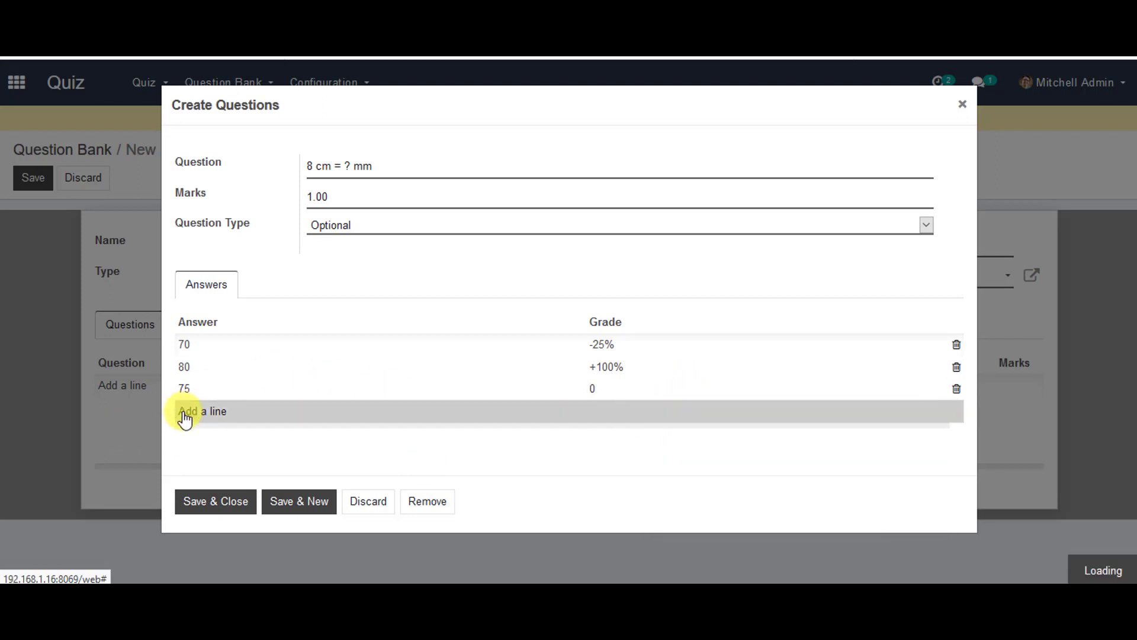
type("120")
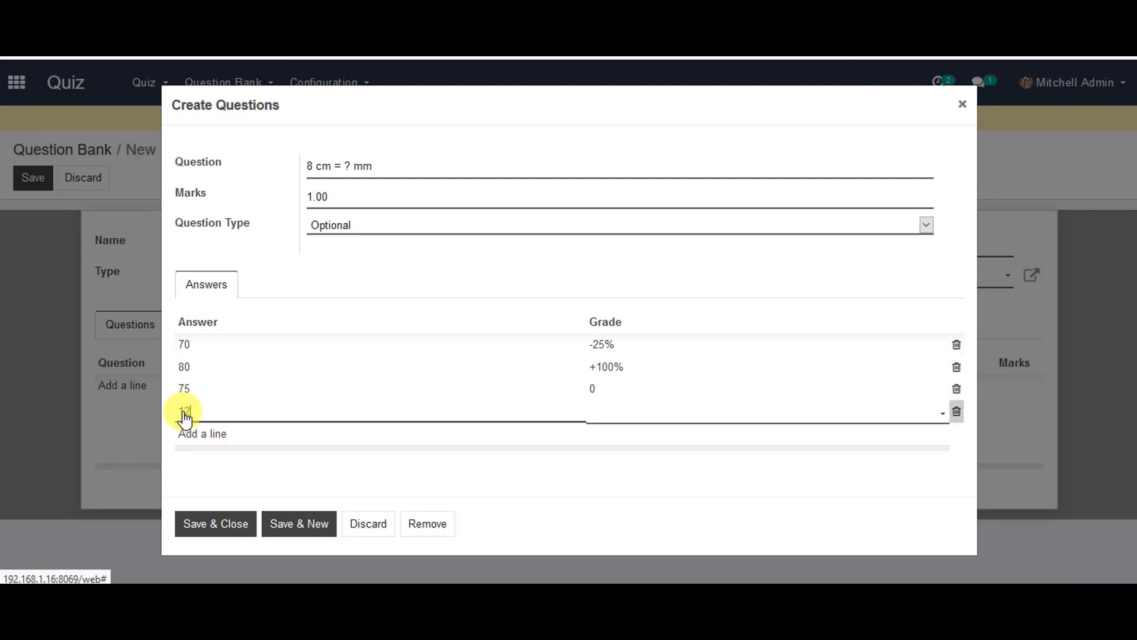
left_click(701, 417)
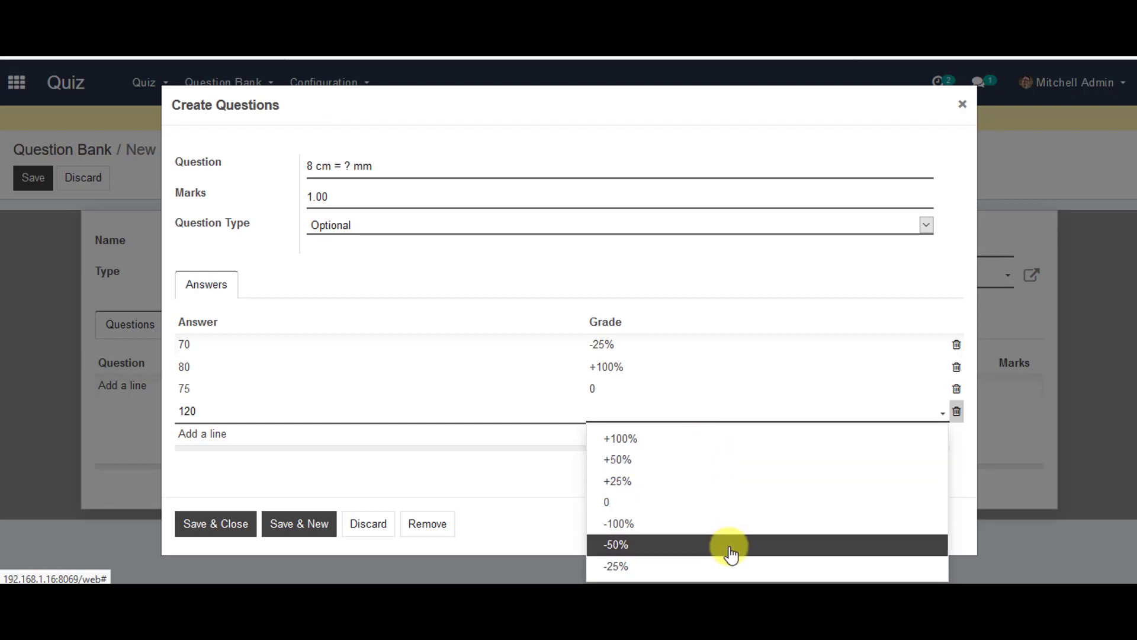
left_click(730, 553)
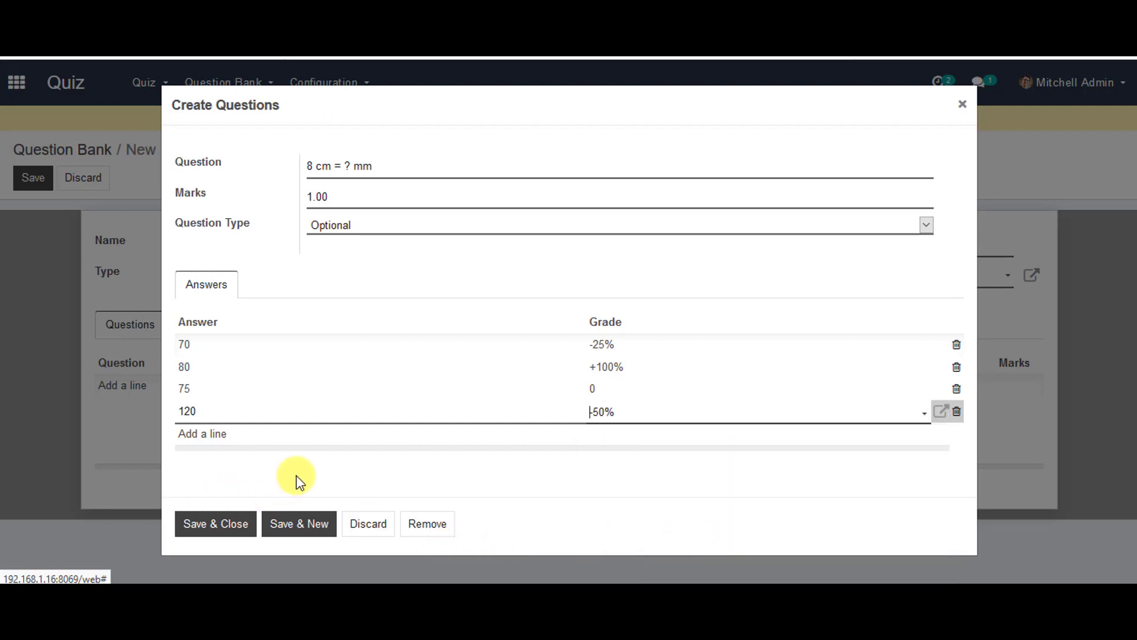
Save the '8 cm = ? mm' question and begin question '3*3-3' with a blank answer row
left_click(302, 528)
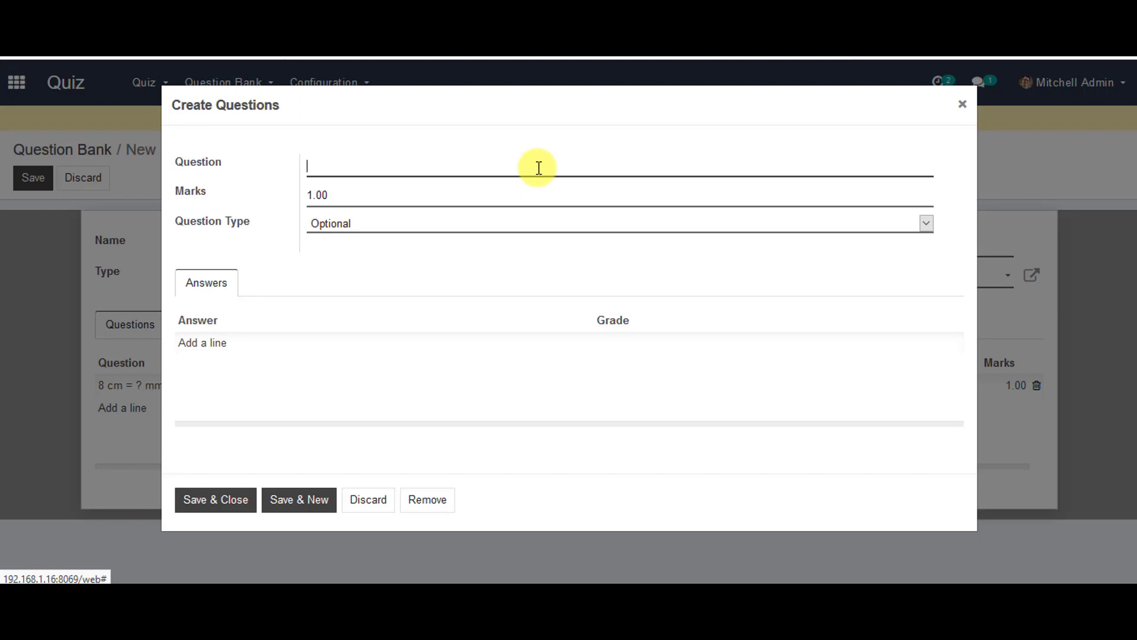
type("3*3-3")
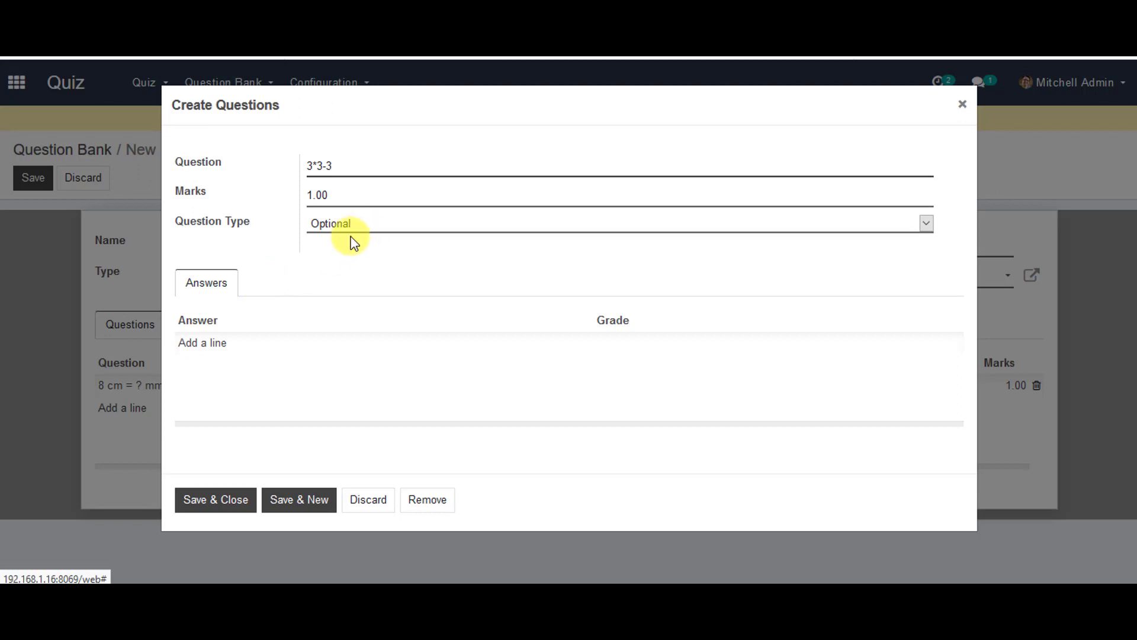
left_click(197, 351)
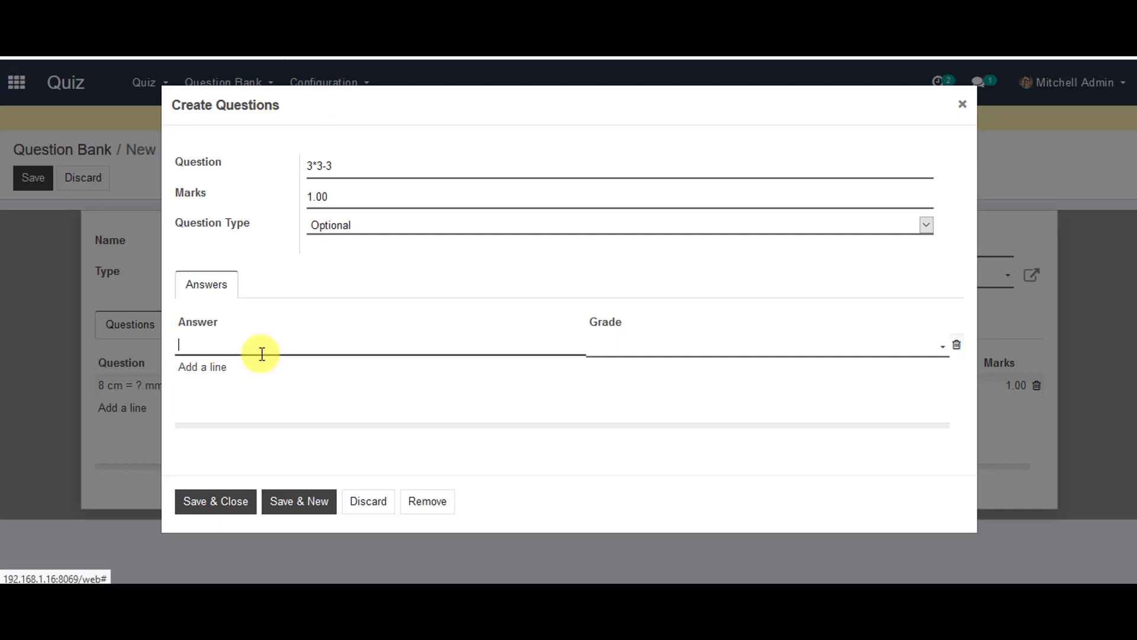
Enter answers 10 graded -25% and 6 graded +100%
type("10")
key("Tab")
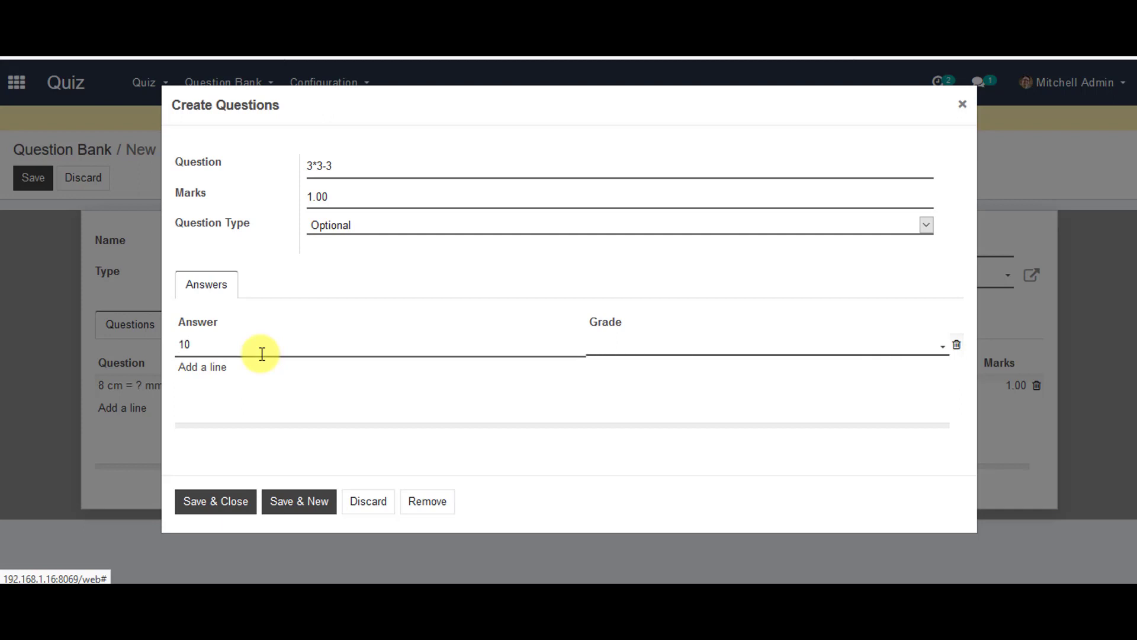
left_click(661, 351)
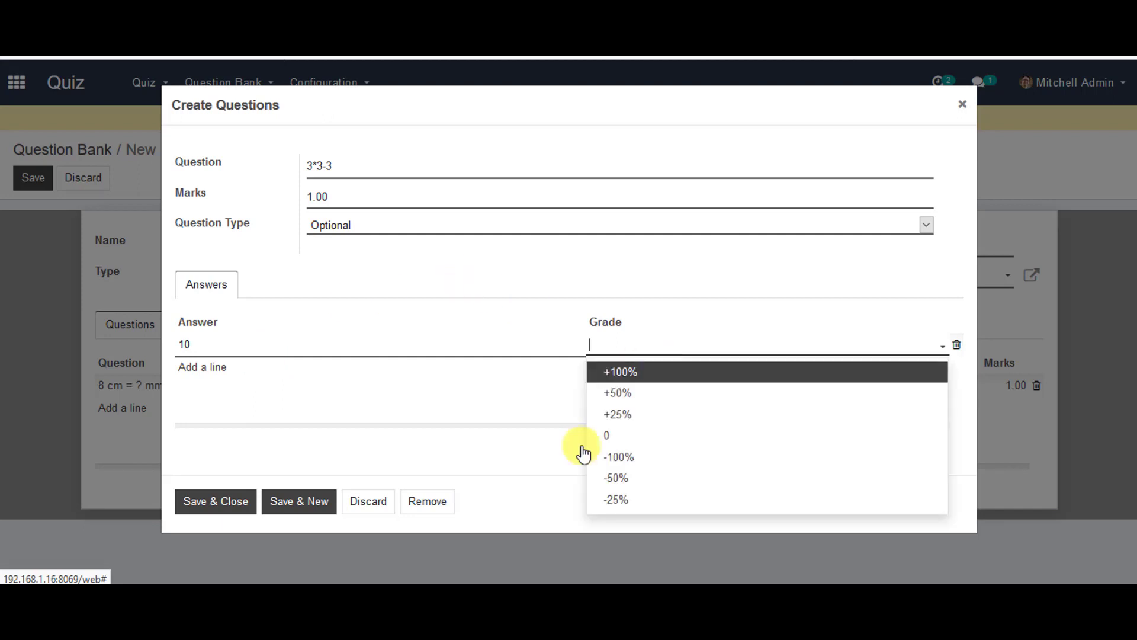
left_click(600, 502)
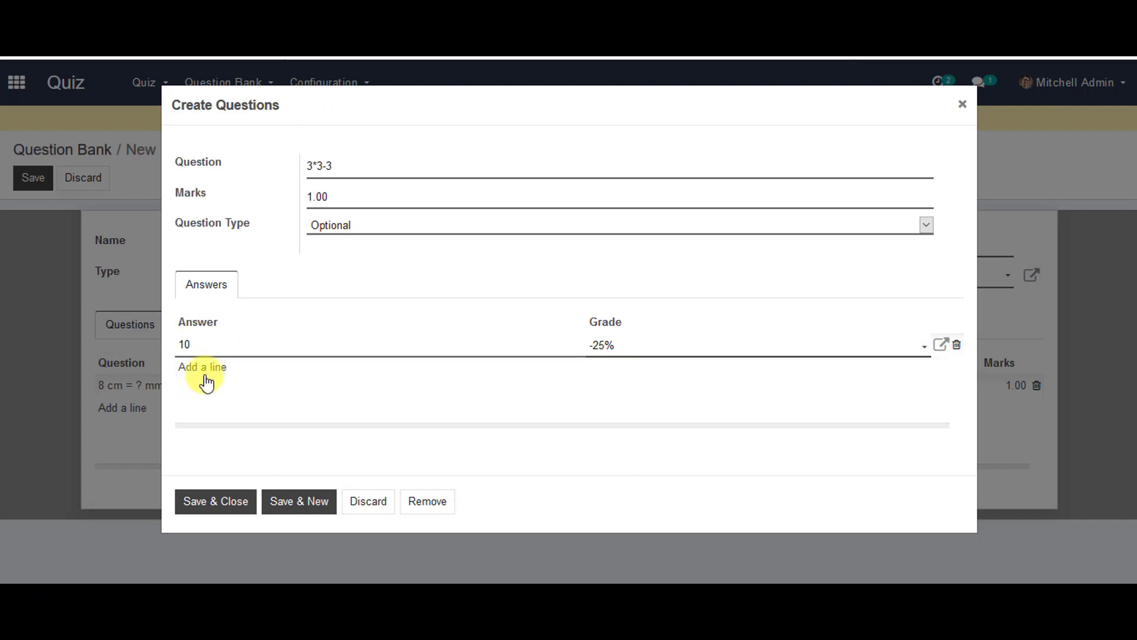
left_click(181, 388)
type("6")
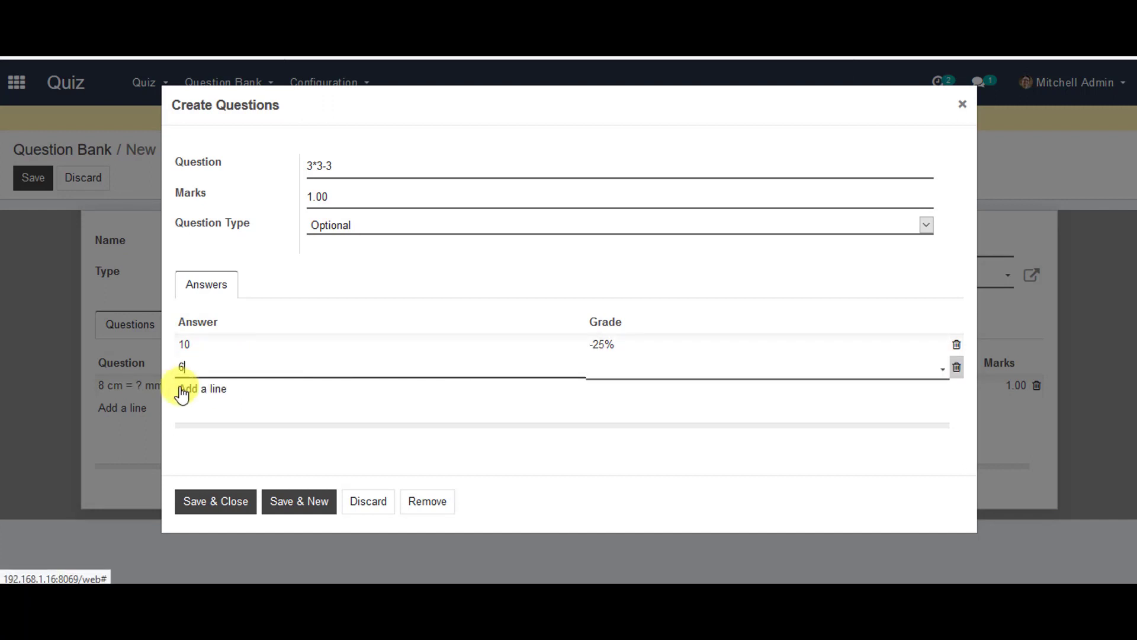
left_click(907, 372)
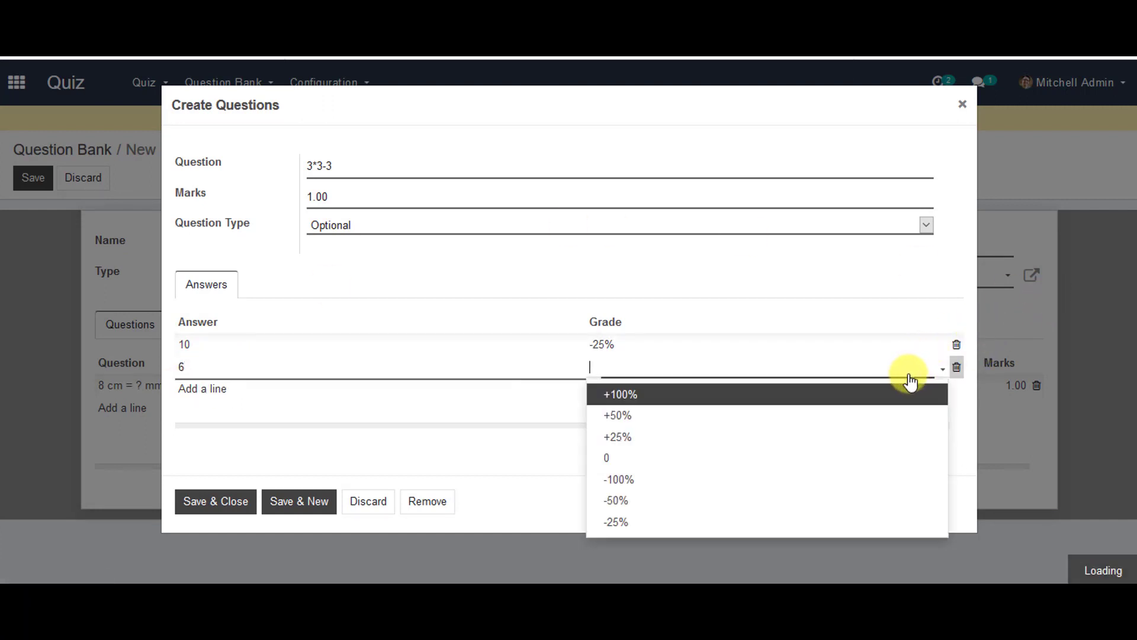
left_click(778, 395)
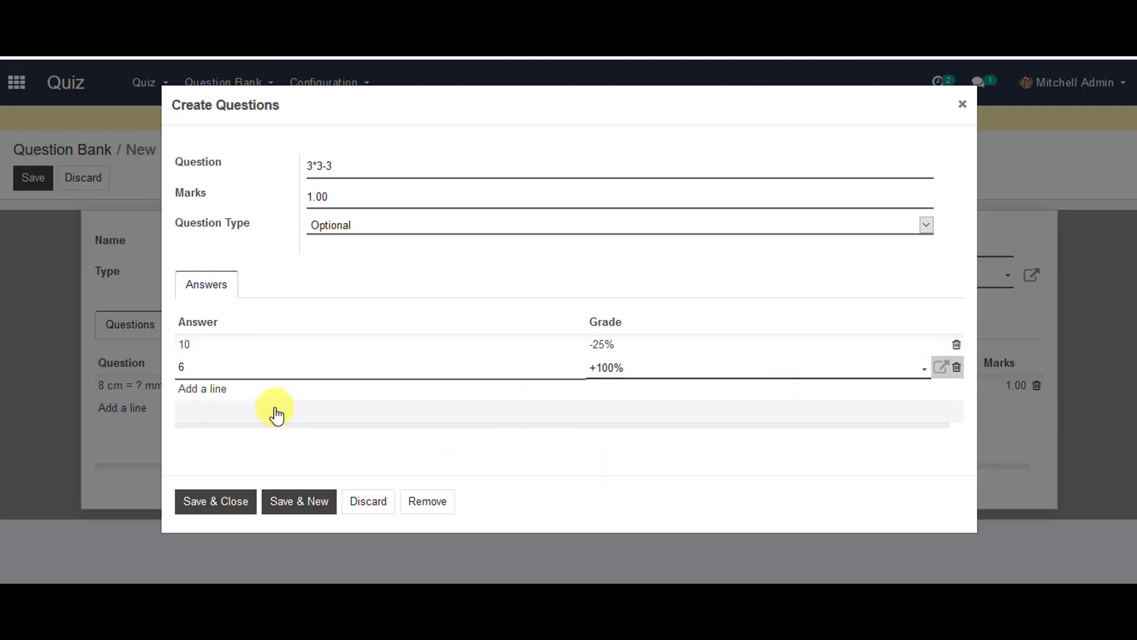
left_click(201, 388)
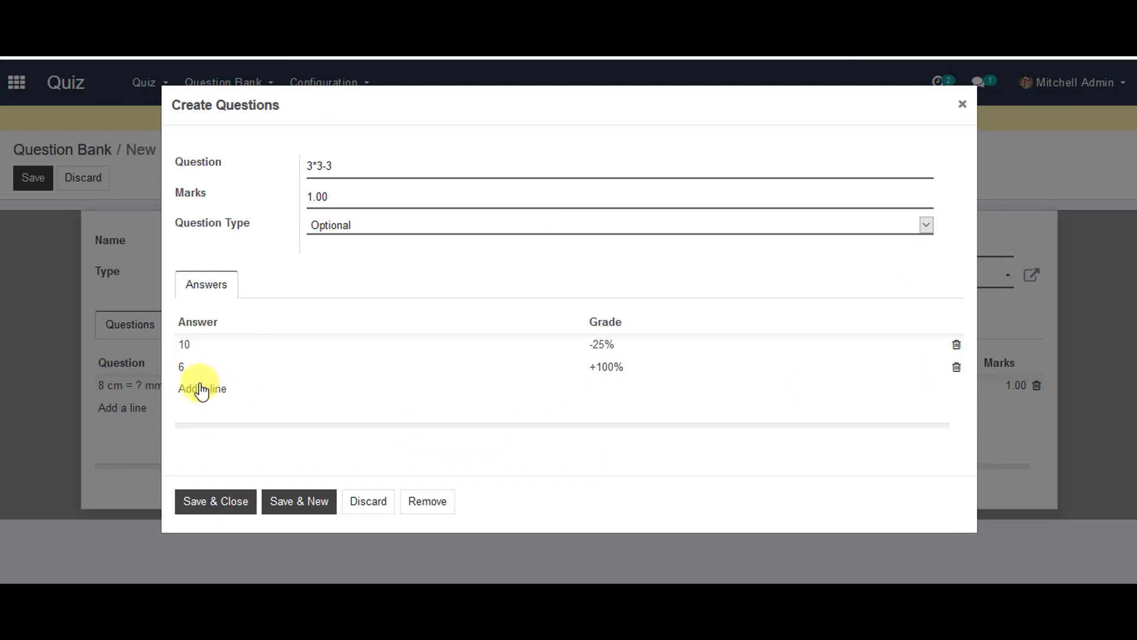
Add answers 0 graded 0 and 9 graded -100%, then Save & New
left_click(200, 389)
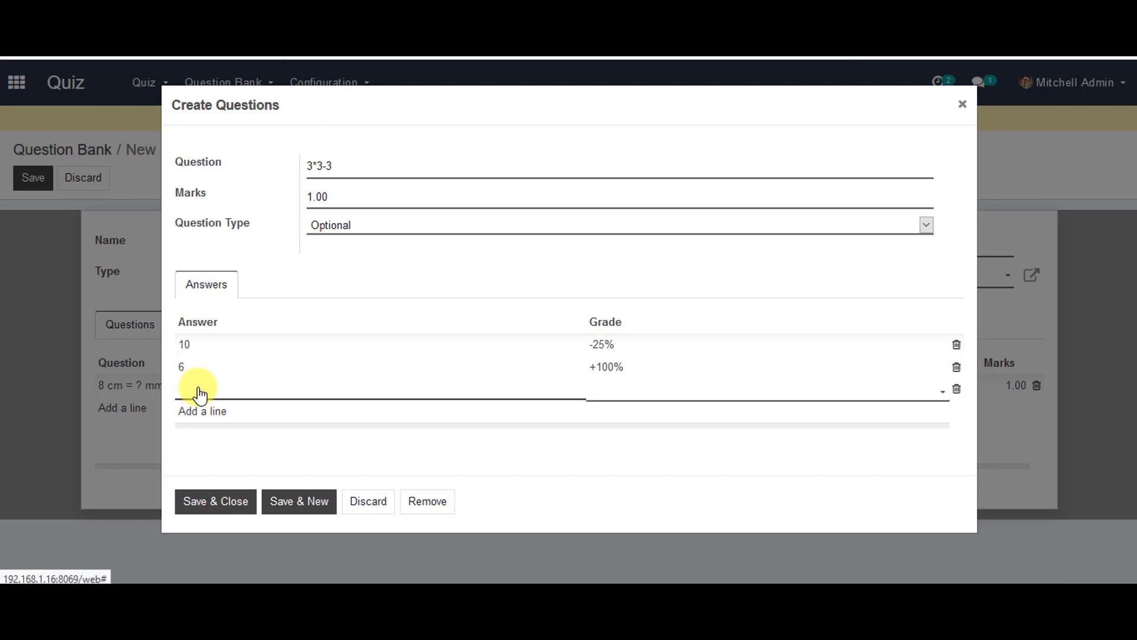
left_click(685, 394)
left_click(639, 479)
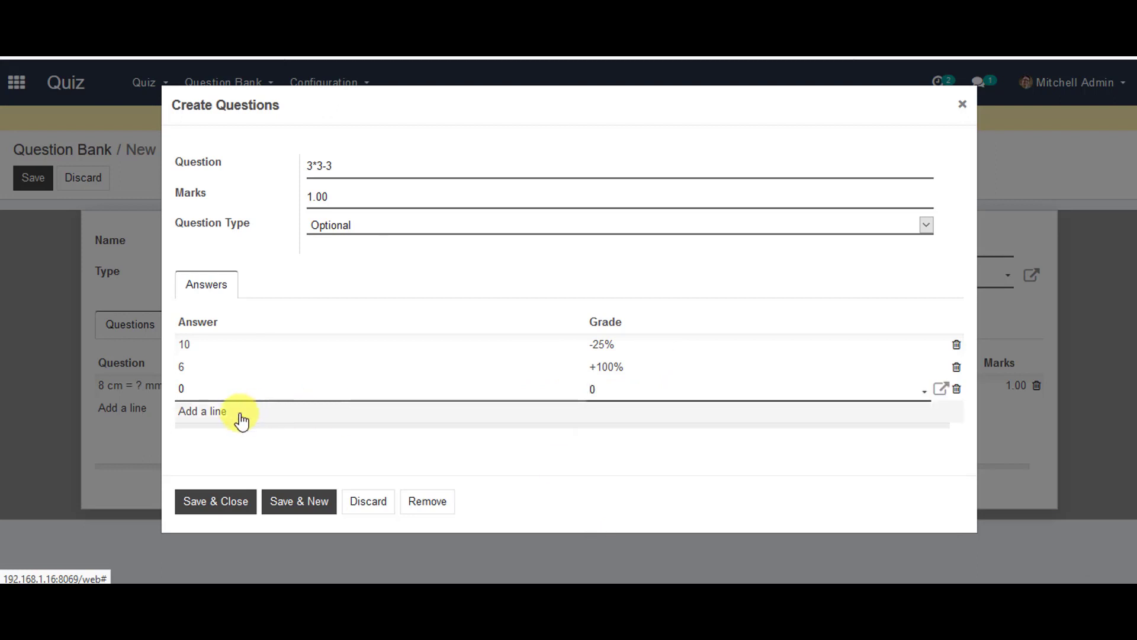
left_click(224, 413)
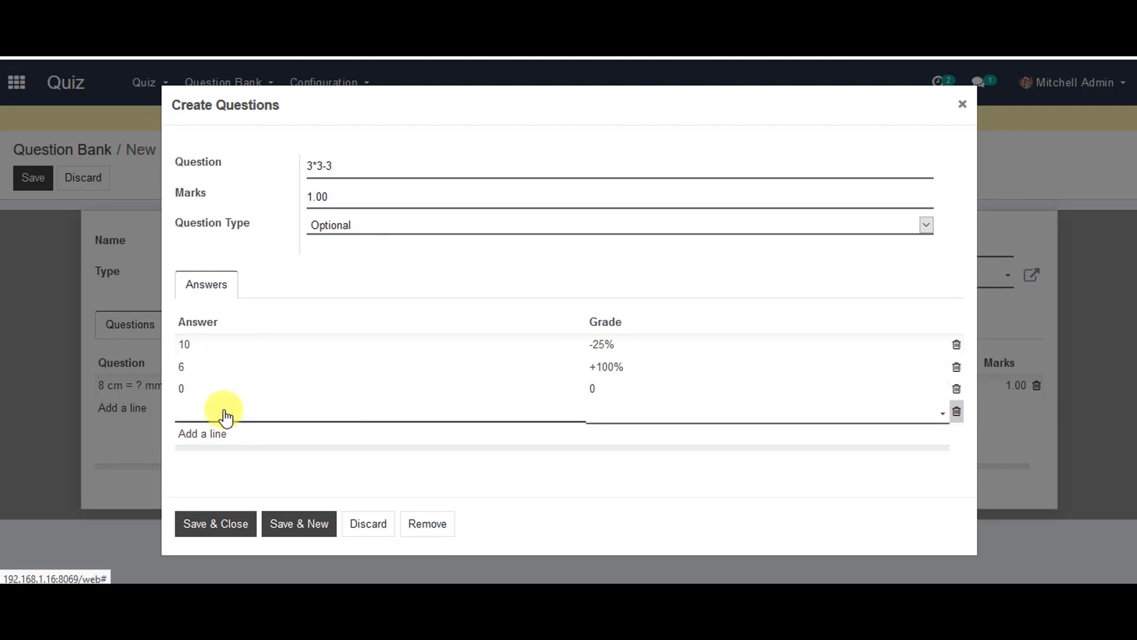
type("9")
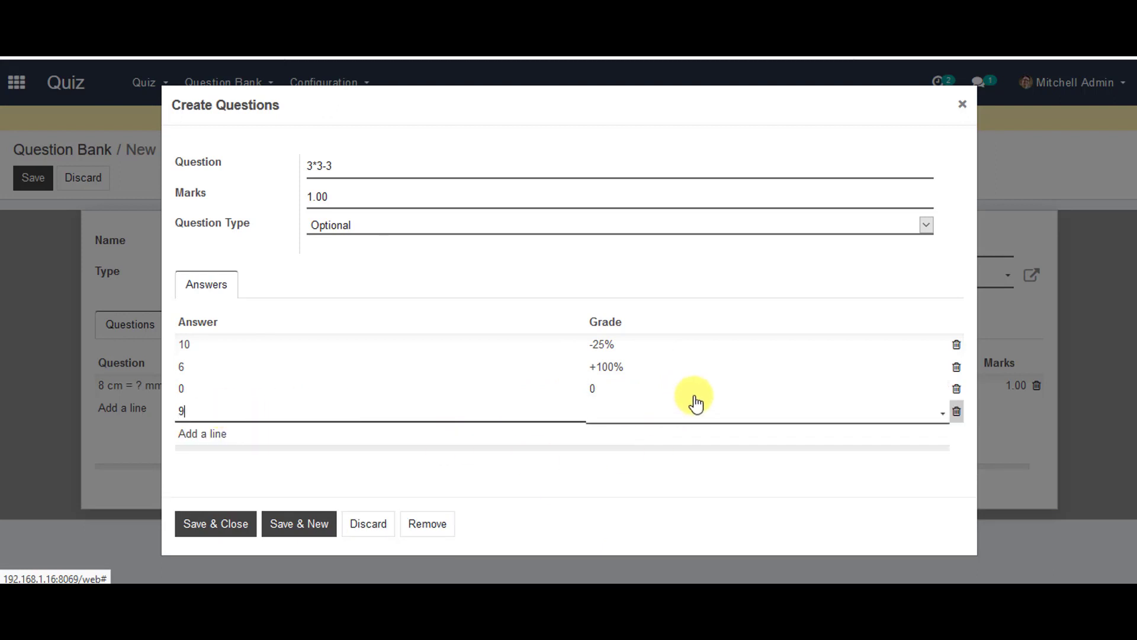
left_click(692, 418)
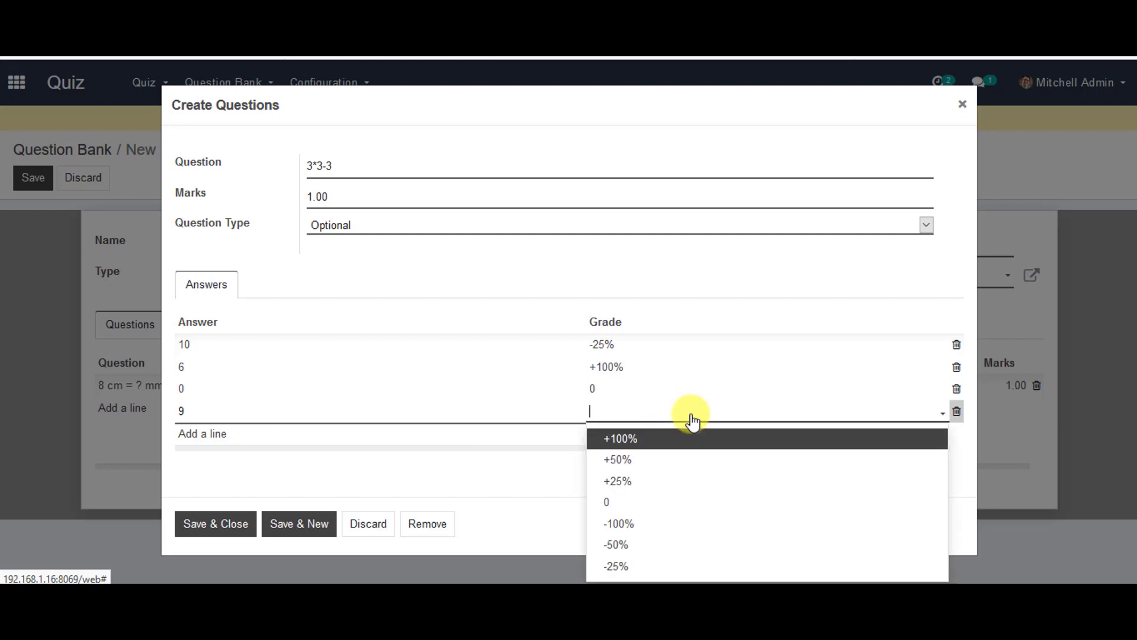
left_click(618, 524)
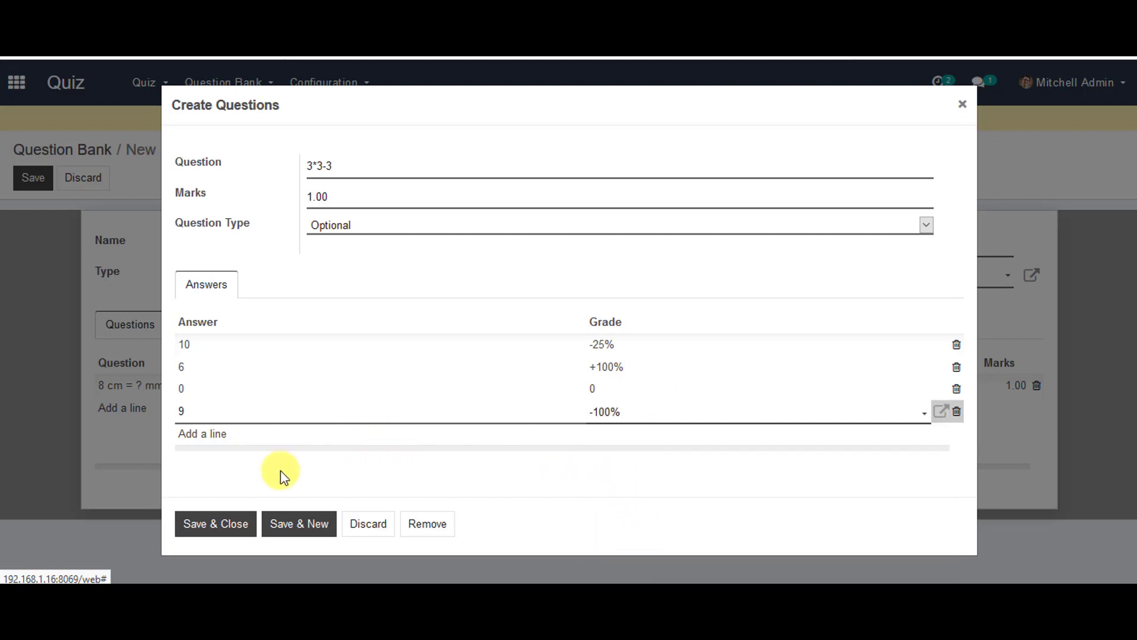
left_click(281, 524)
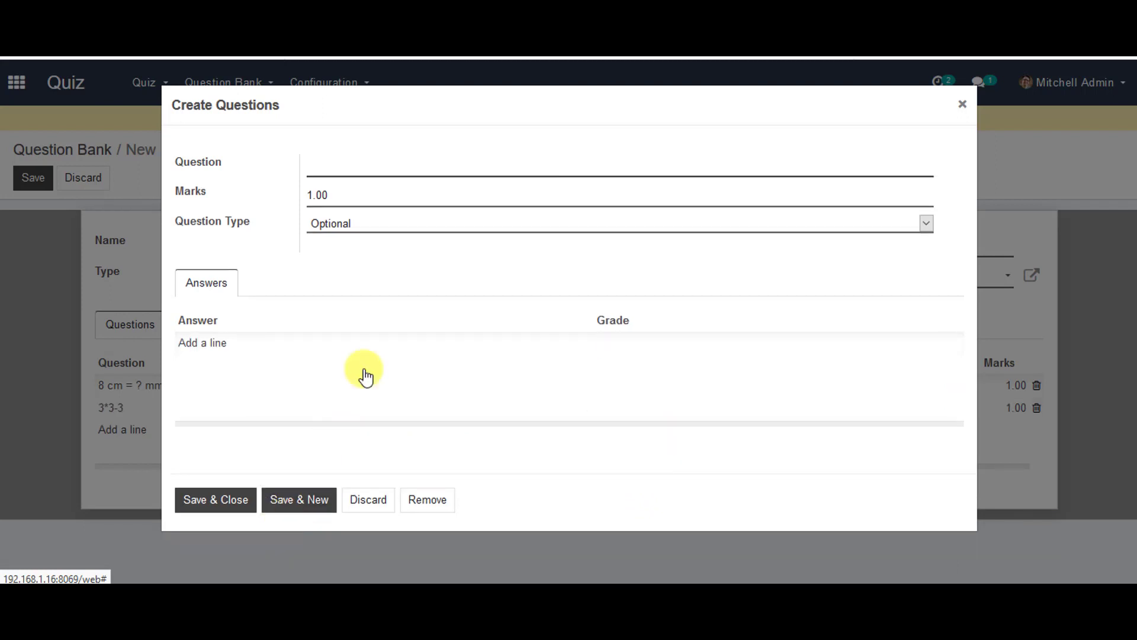
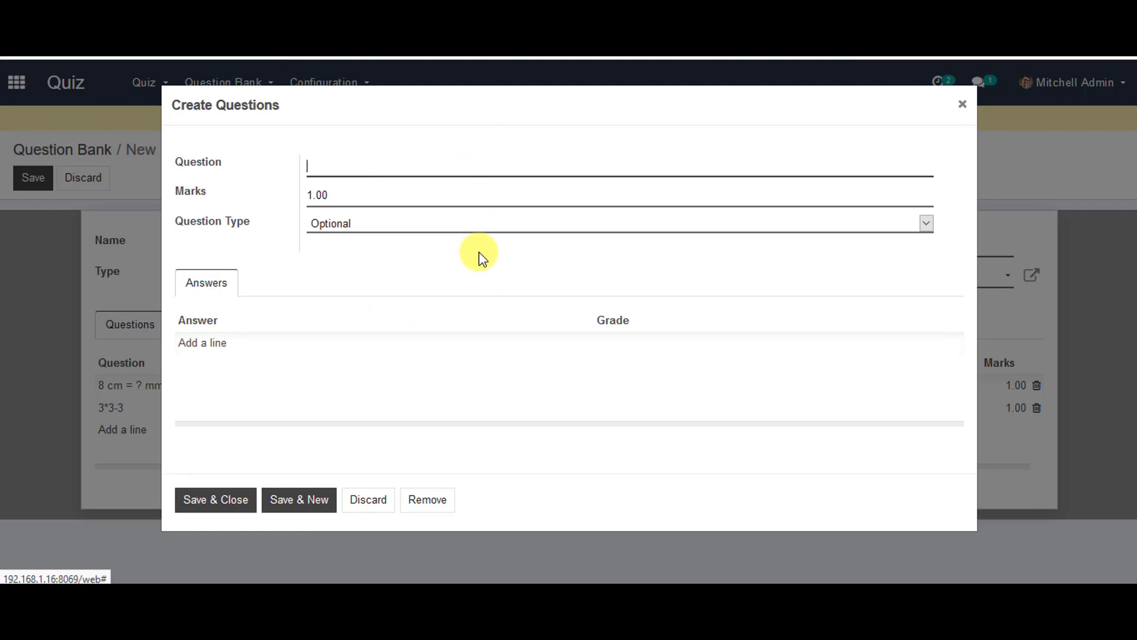
Enter the question 'Kevin had 6 boxes of 21 balls, He lost 10 balls, How many balls does he have now' and add an answer line
type("Kevin had 6 boxes of 21")
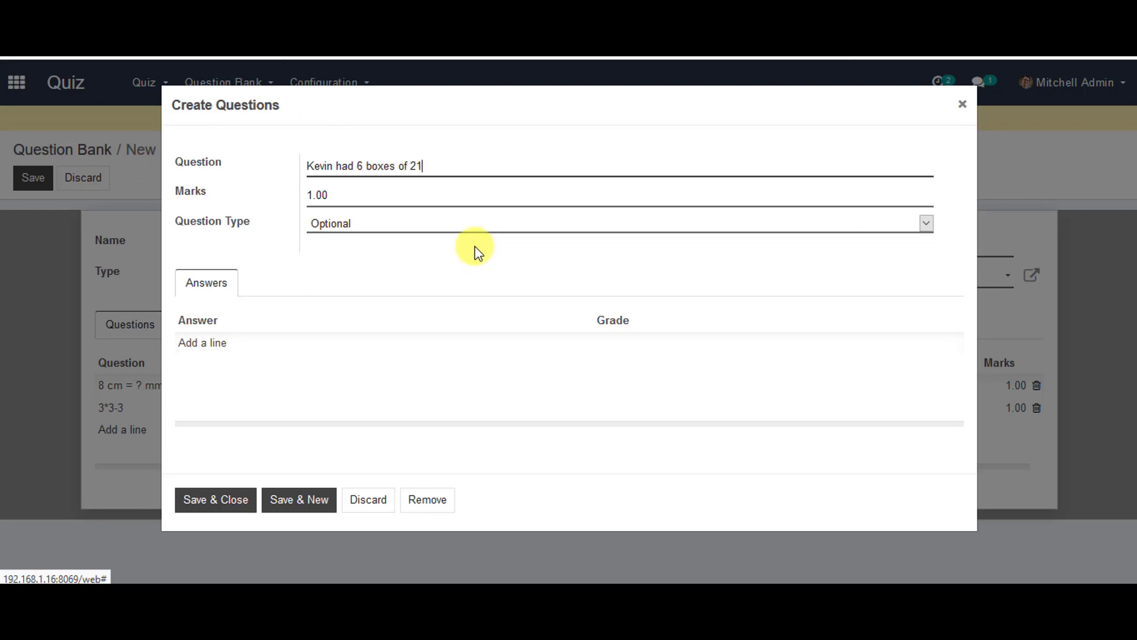
type("balls, He lost 10 balls")
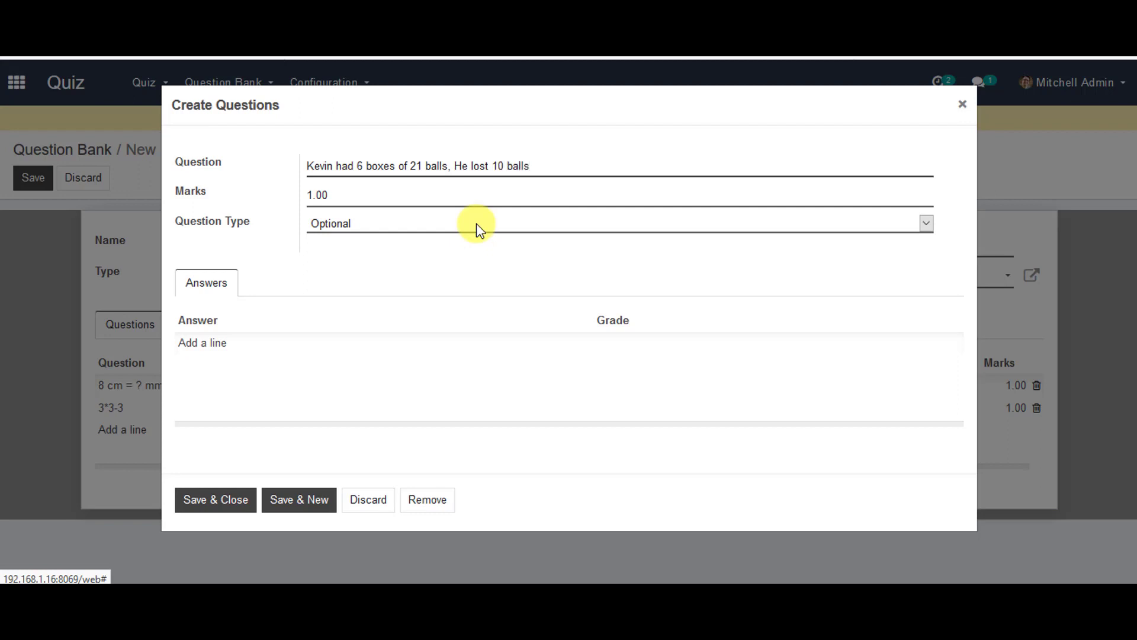
type(", How many ballsdoes")
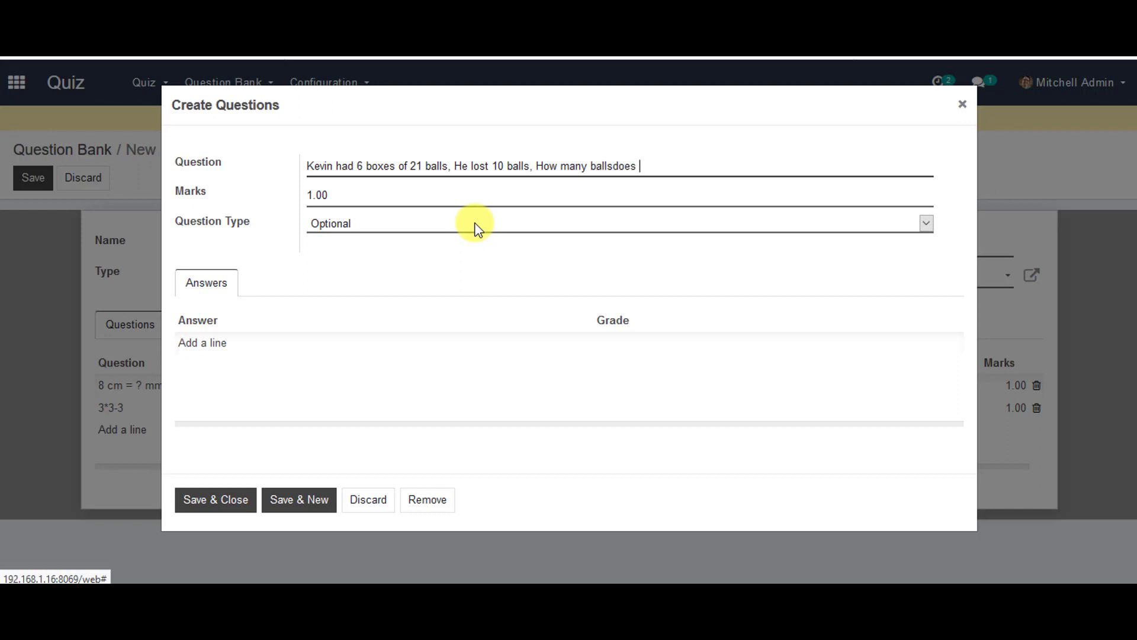
key("BackSpace")
key("BackSpace")
key("BackSpace")
key("BackSpace")
key("BackSpace")
type("does he")
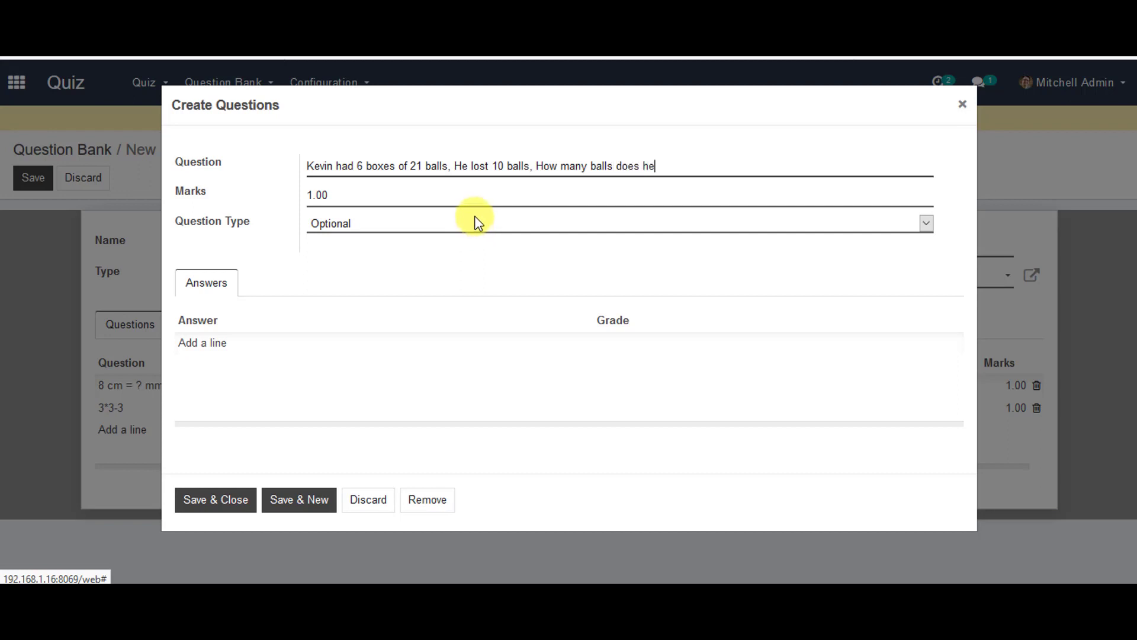
type(" have now ?")
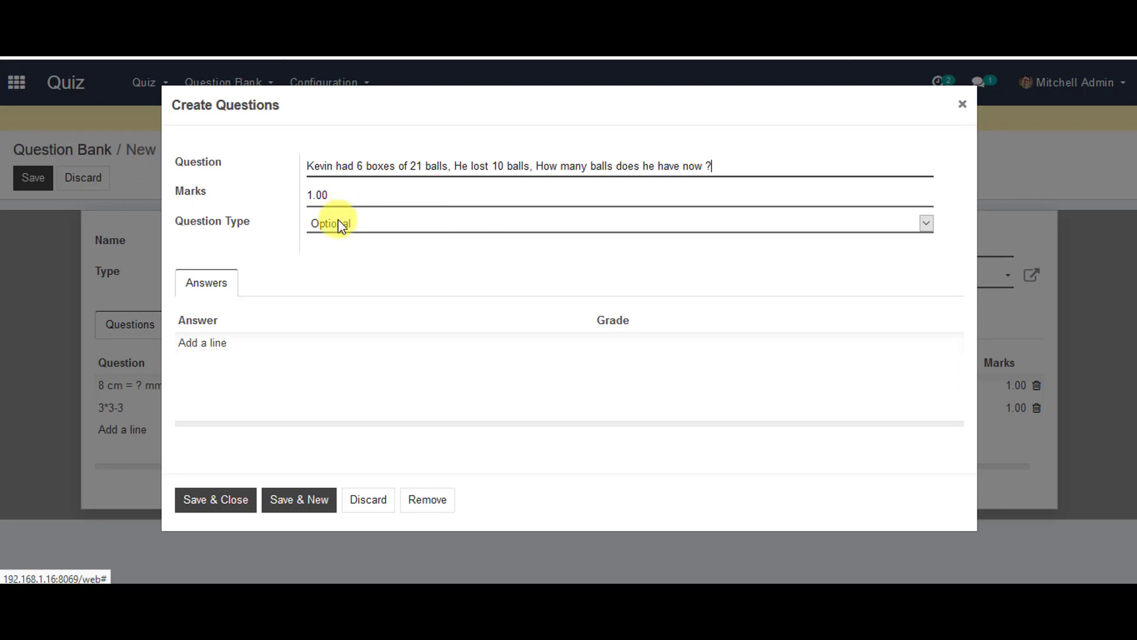
left_click(221, 345)
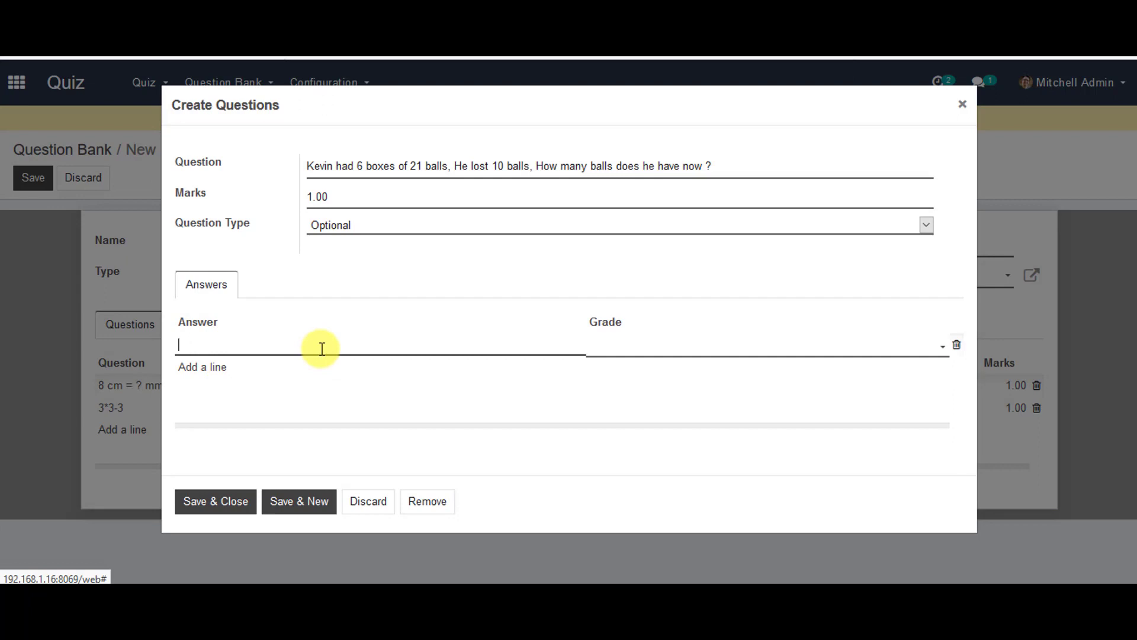
Add answer 116 graded +100% and answer 100 graded -25%
type("116")
left_click(631, 356)
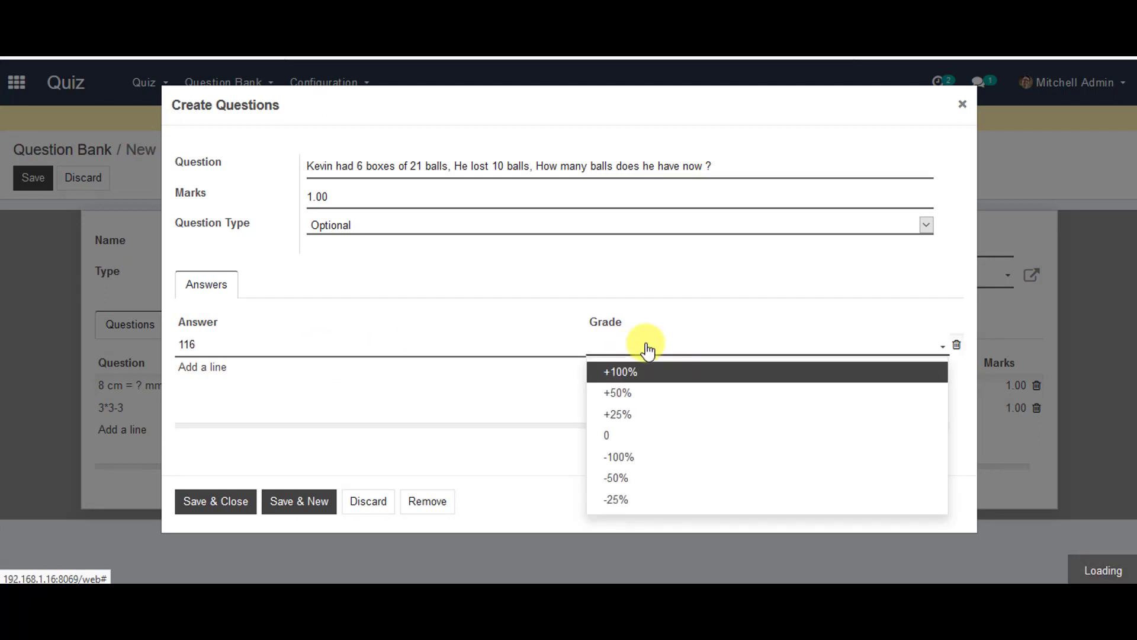
left_click(620, 371)
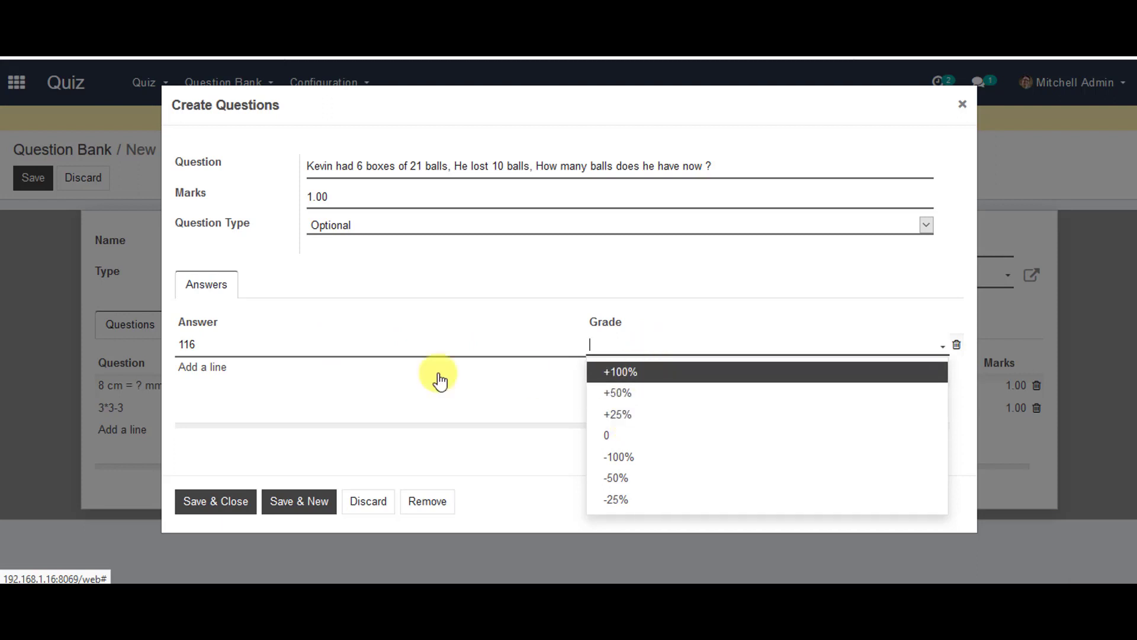
left_click(216, 367)
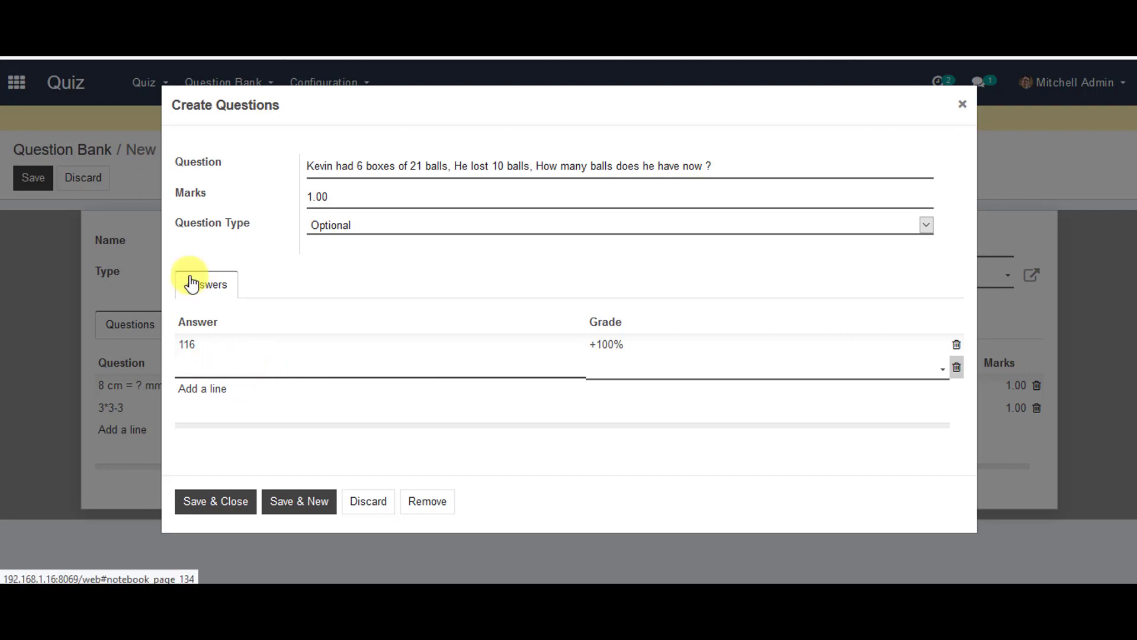
type("100")
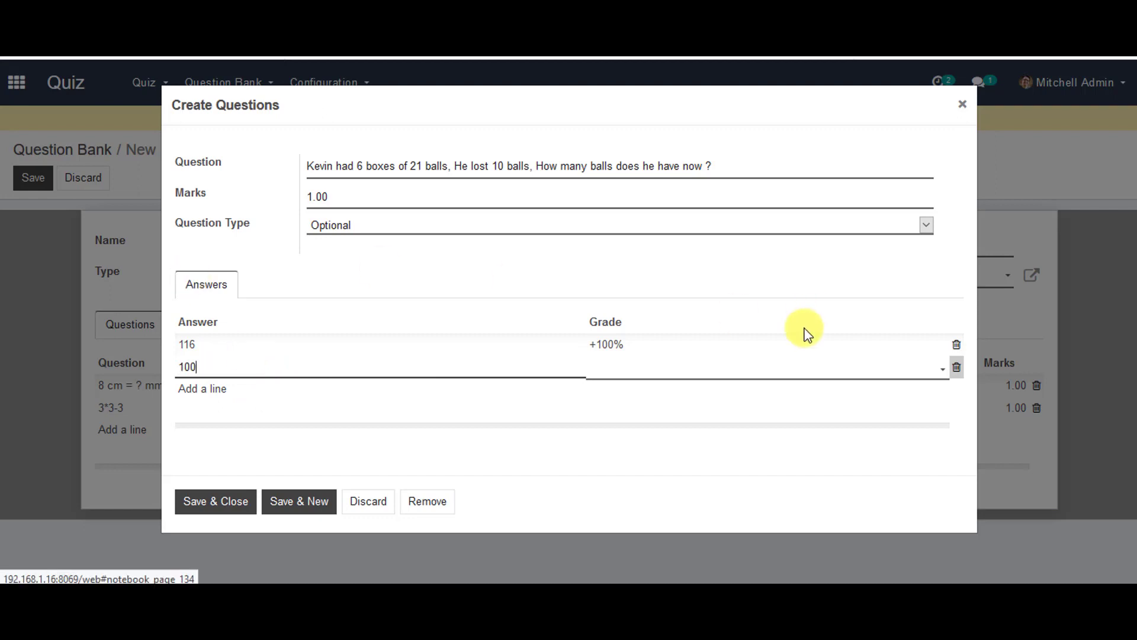
left_click(828, 376)
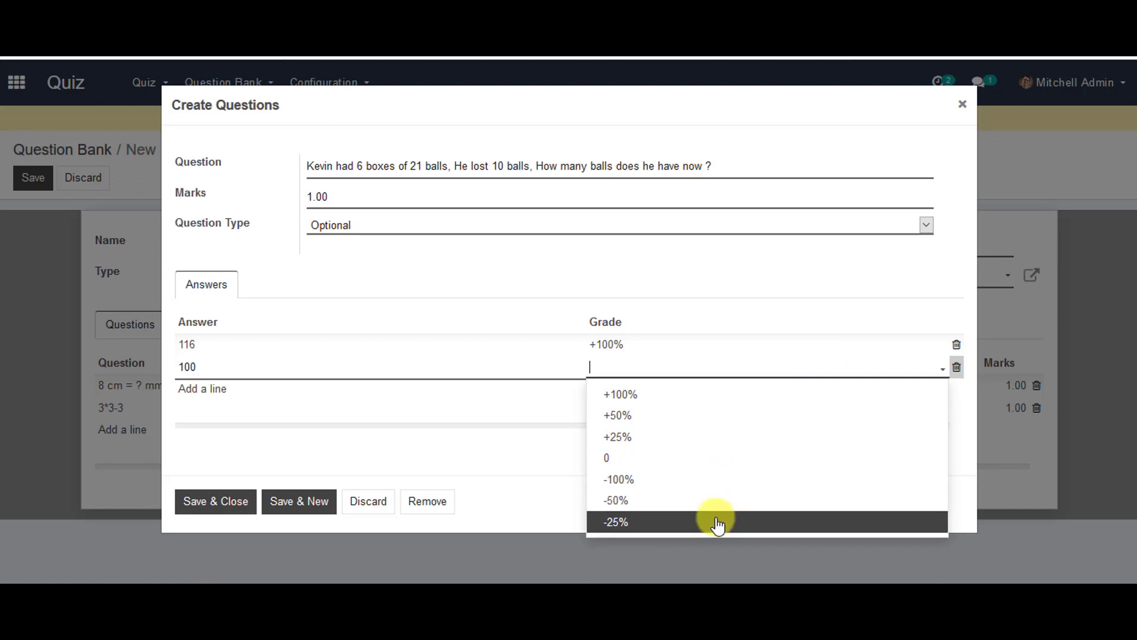
left_click(719, 521)
left_click(196, 389)
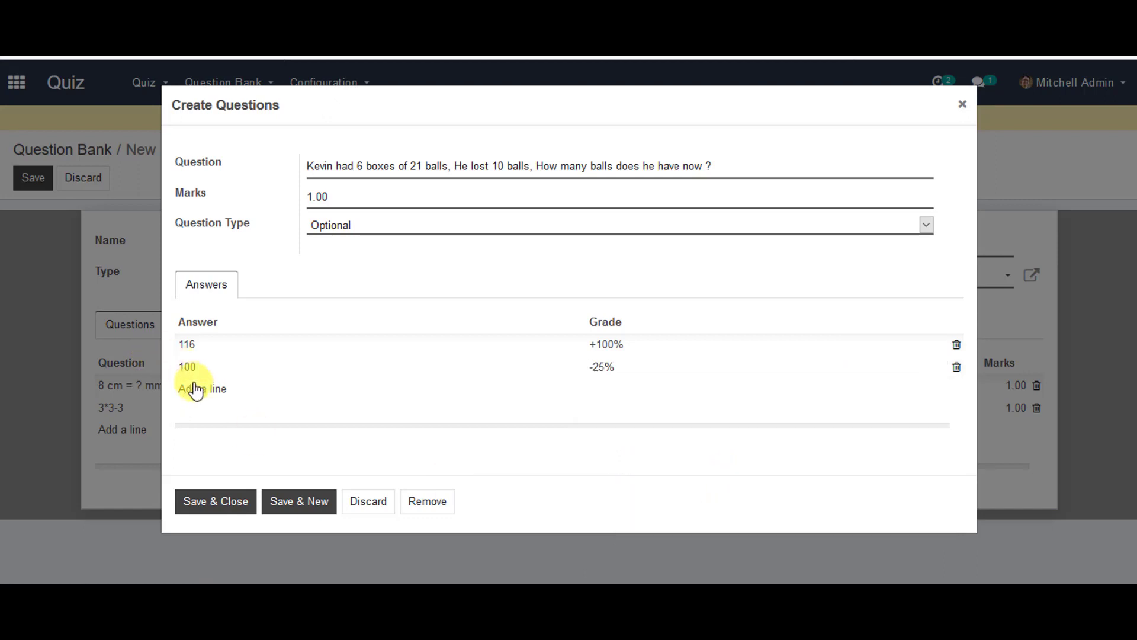
Add answers 50 and 126, each graded -25%, and save the question
left_click(197, 389)
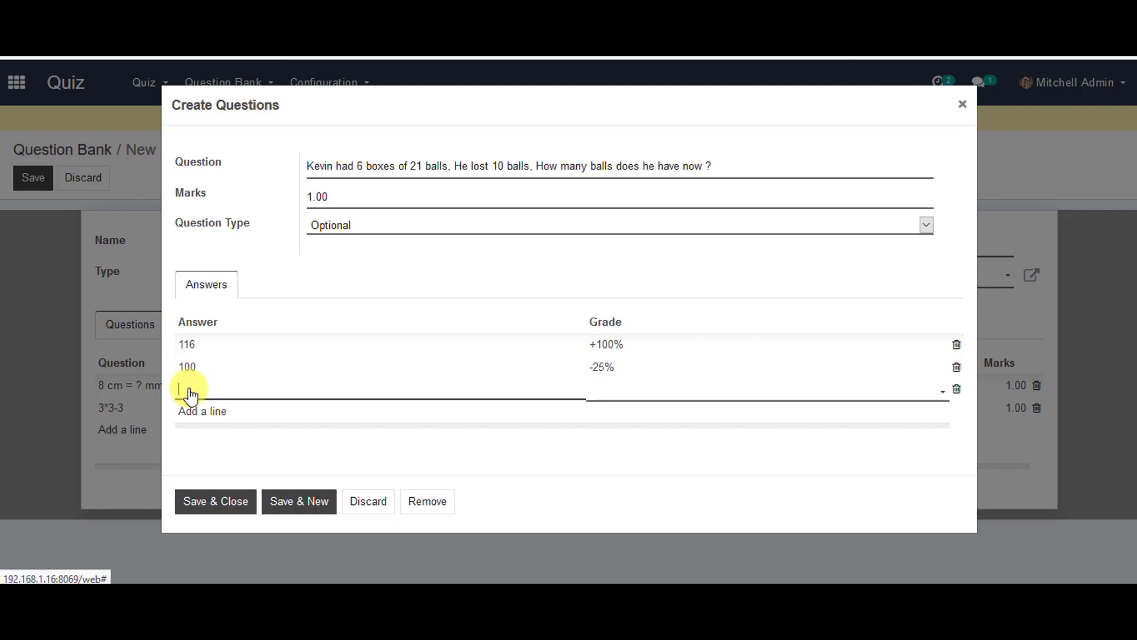
type("50")
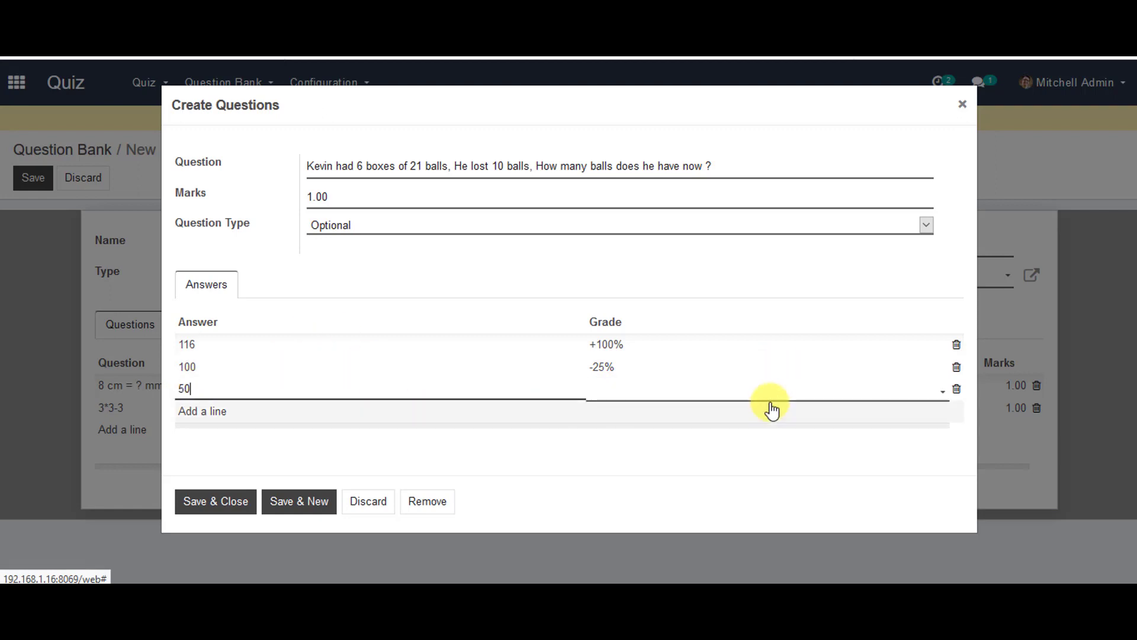
left_click(771, 401)
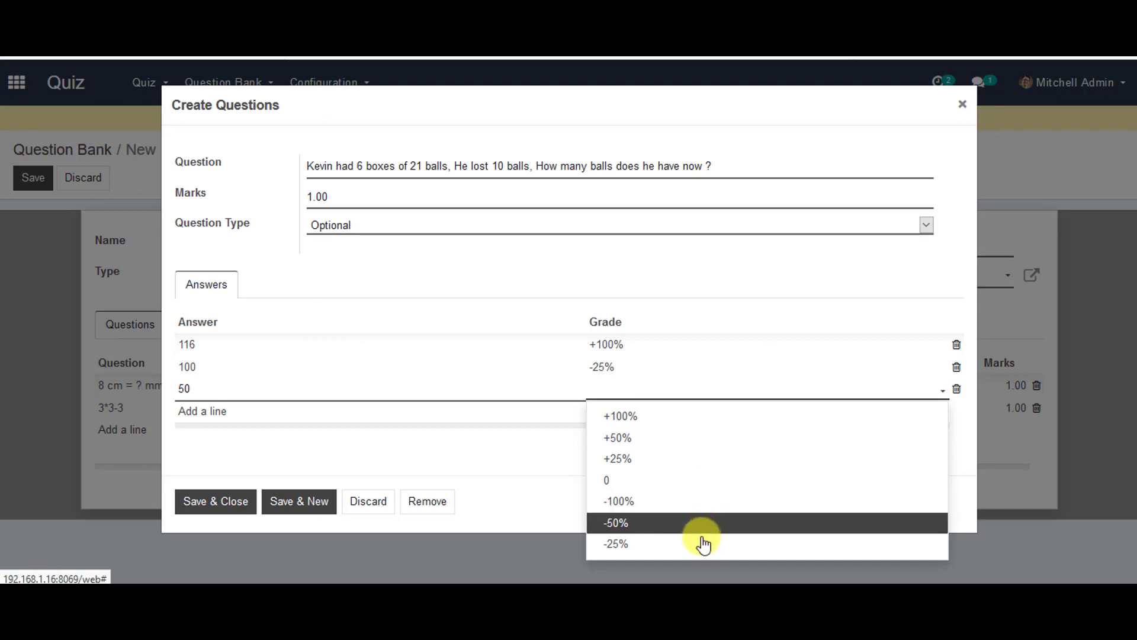
left_click(699, 542)
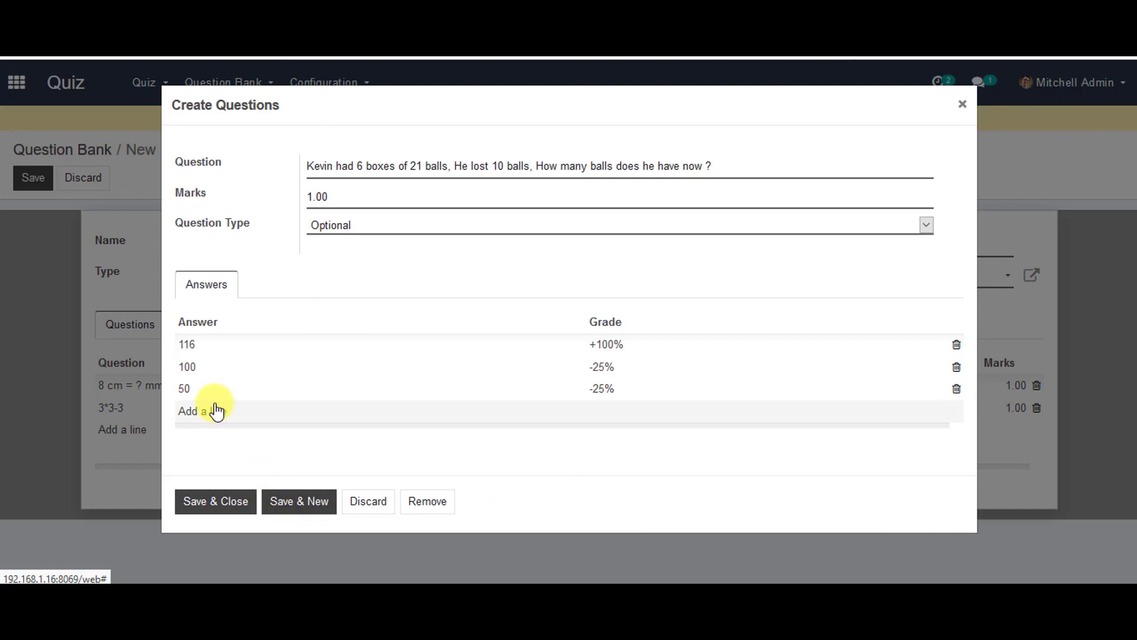
left_click(214, 414)
type("126")
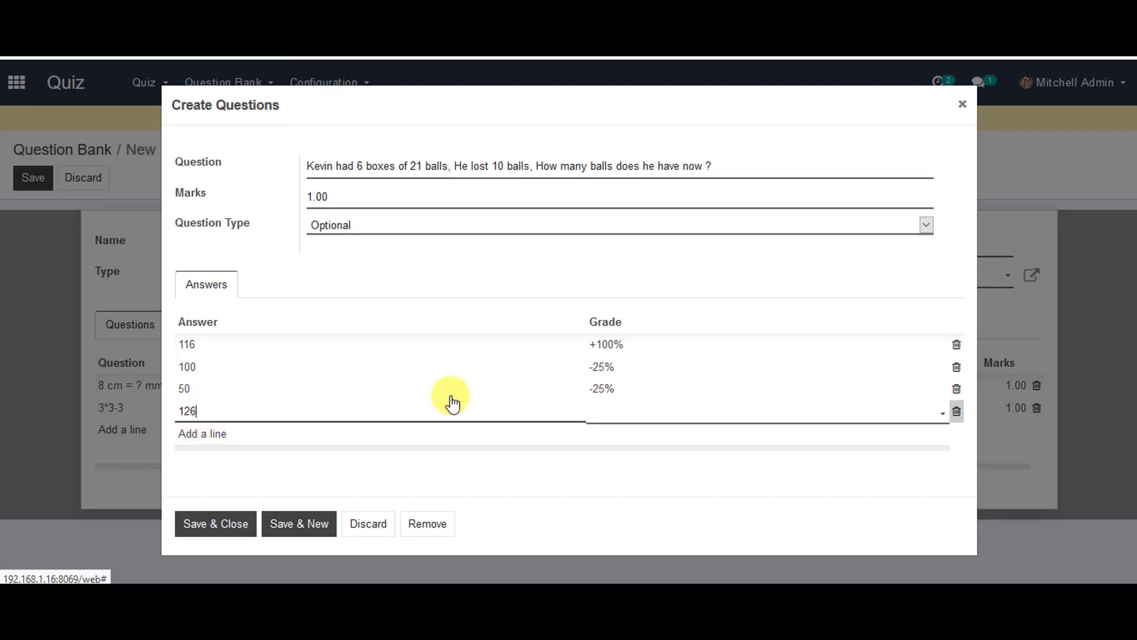
left_click(657, 418)
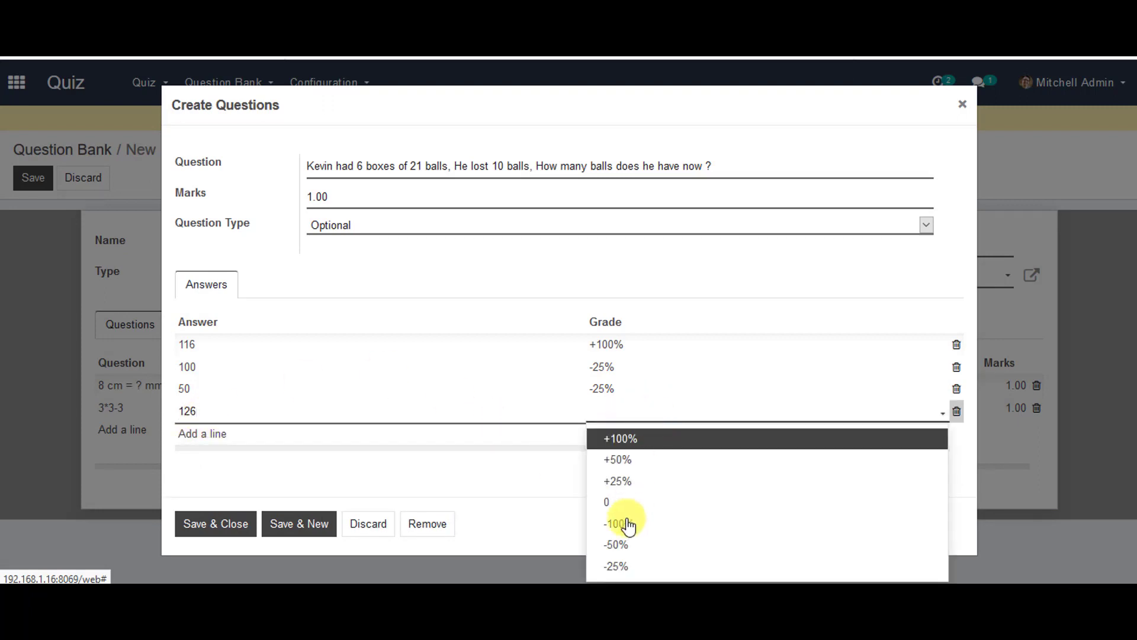
left_click(627, 554)
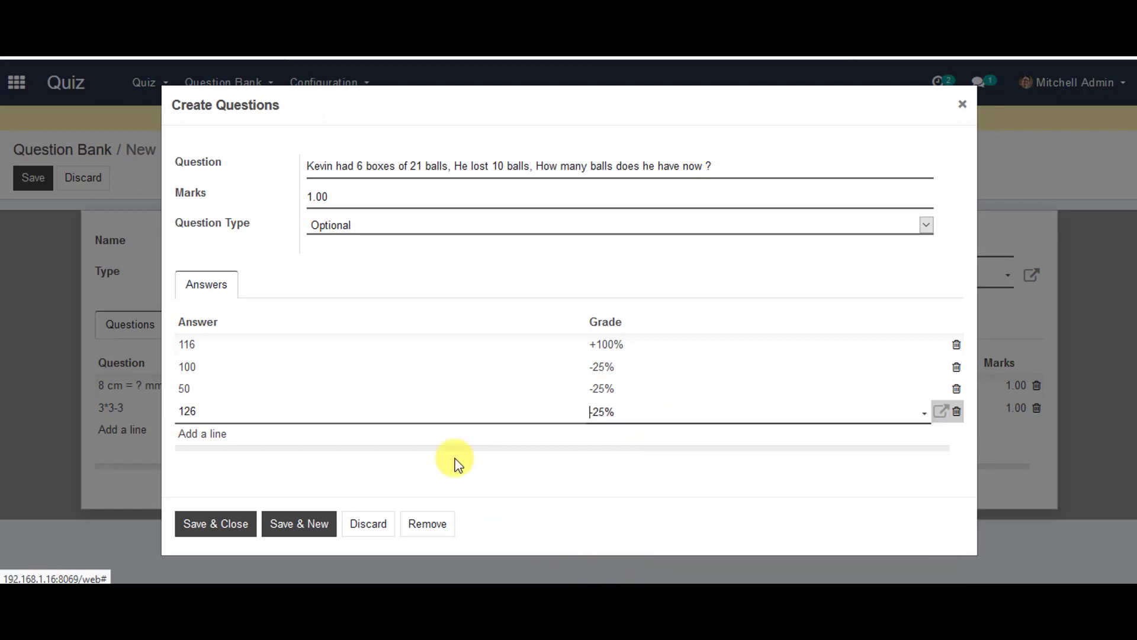
left_click(223, 522)
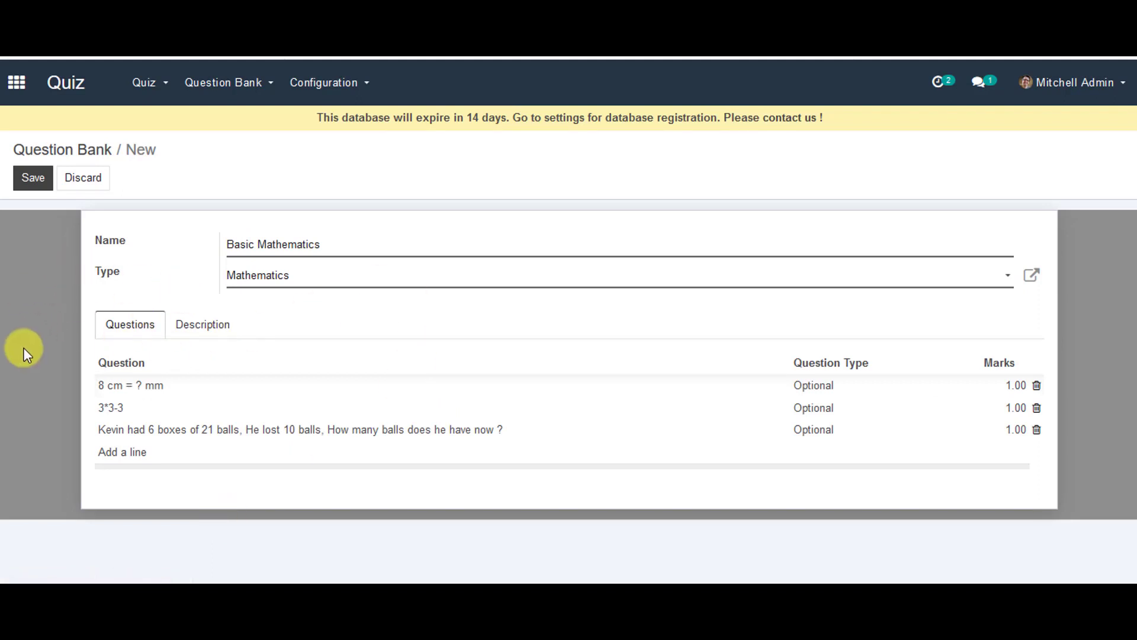
Save the Basic Mathematics question bank with its three questions
left_click(36, 179)
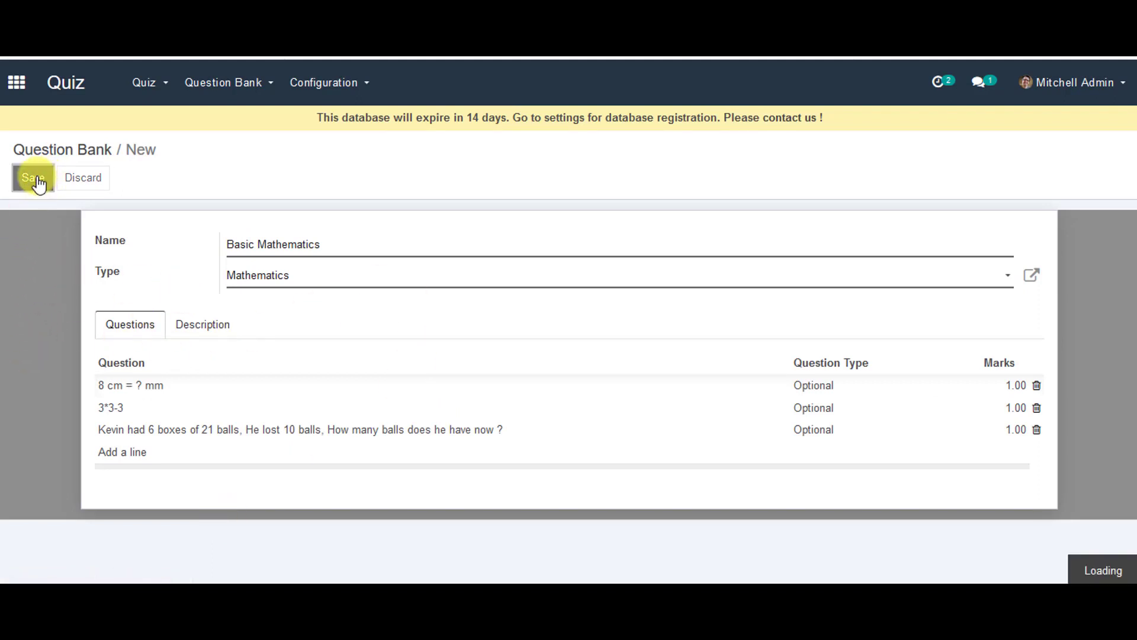